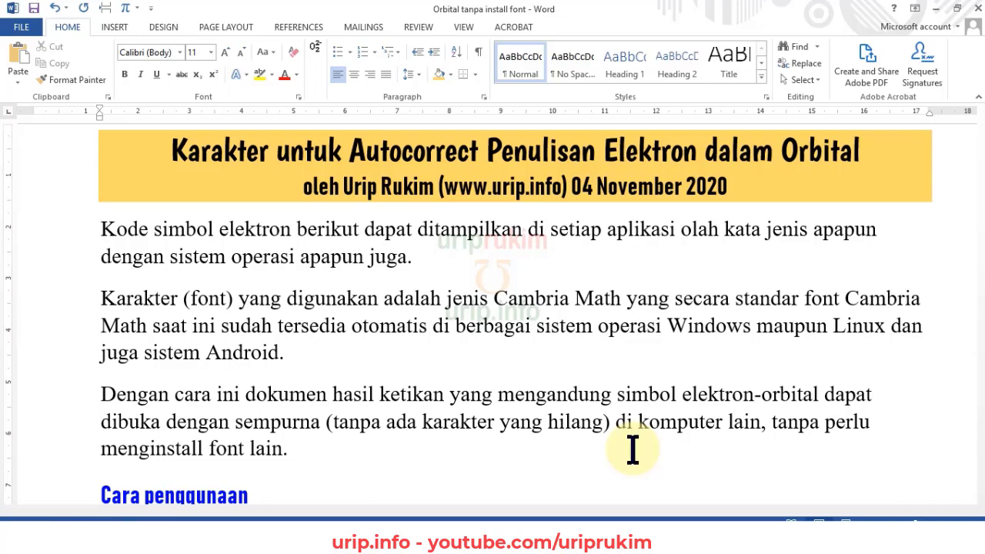
Step: Scroll down through the s, p, d and f orbital code lists to the f lines, then back up to the \s0 line
scroll(633, 450, "down", 4)
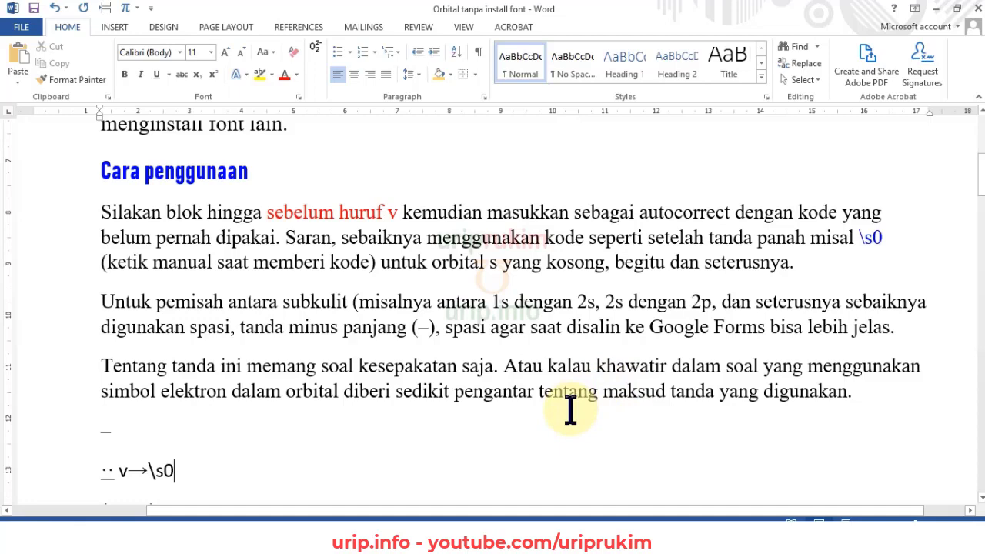
scroll(461, 354, "down", 5)
scroll(444, 348, "down", 3)
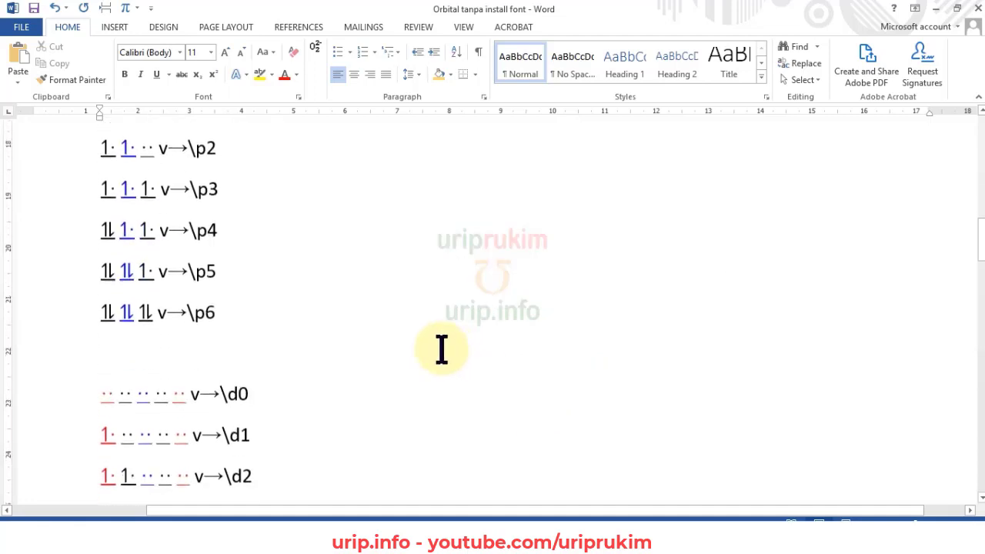
scroll(441, 348, "down", 3)
scroll(442, 350, "down", 2)
scroll(442, 350, "down", 3)
scroll(441, 350, "down", 2)
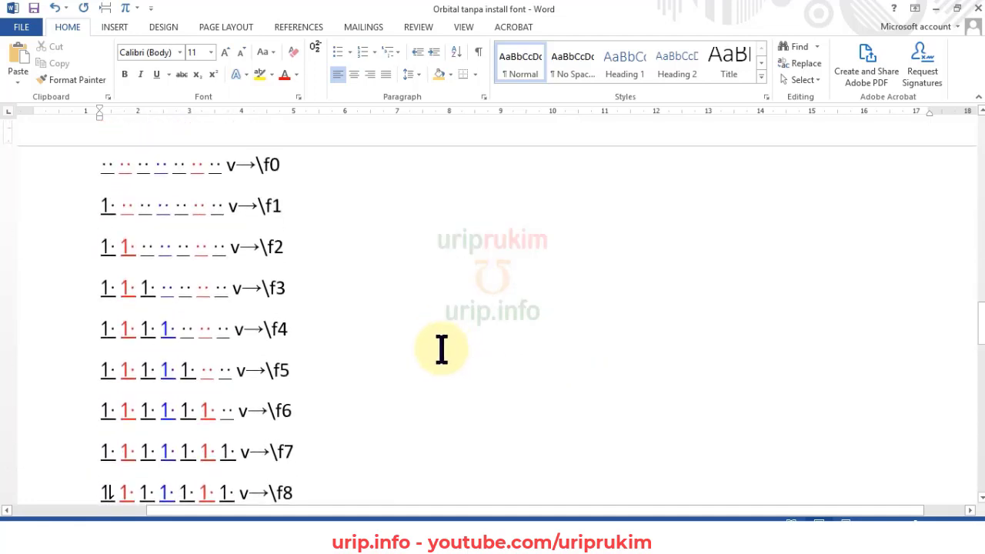
scroll(441, 350, "up", 4)
scroll(442, 350, "up", 4)
scroll(441, 350, "up", 4)
scroll(442, 350, "up", 1)
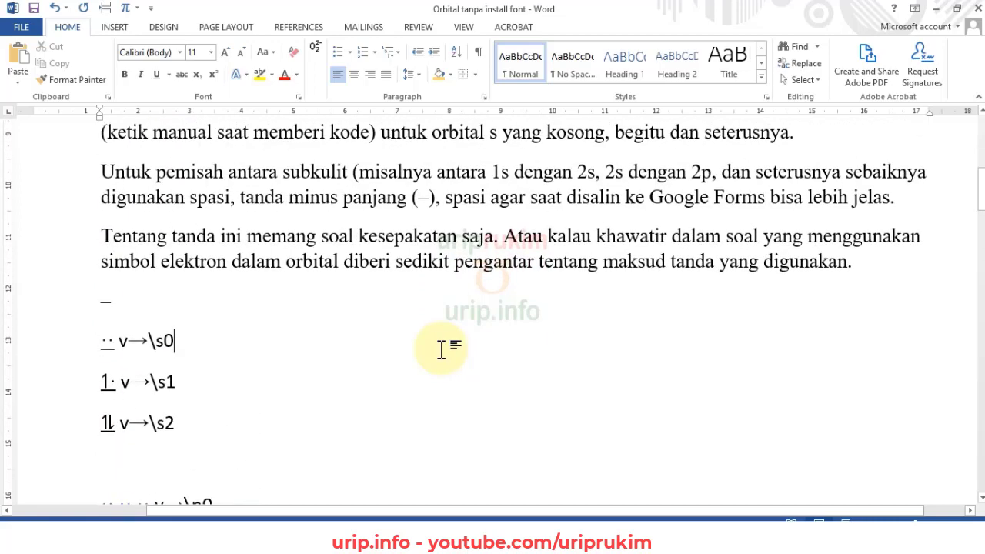
scroll(442, 350, "up", 1)
scroll(439, 345, "up", 1)
scroll(439, 345, "down", 2)
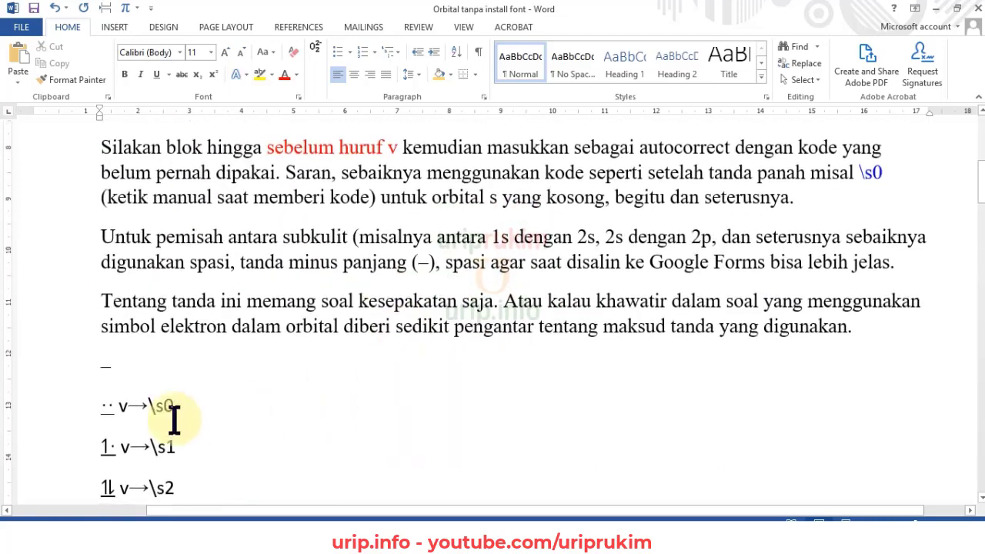
left_click_drag(99, 408, 117, 405)
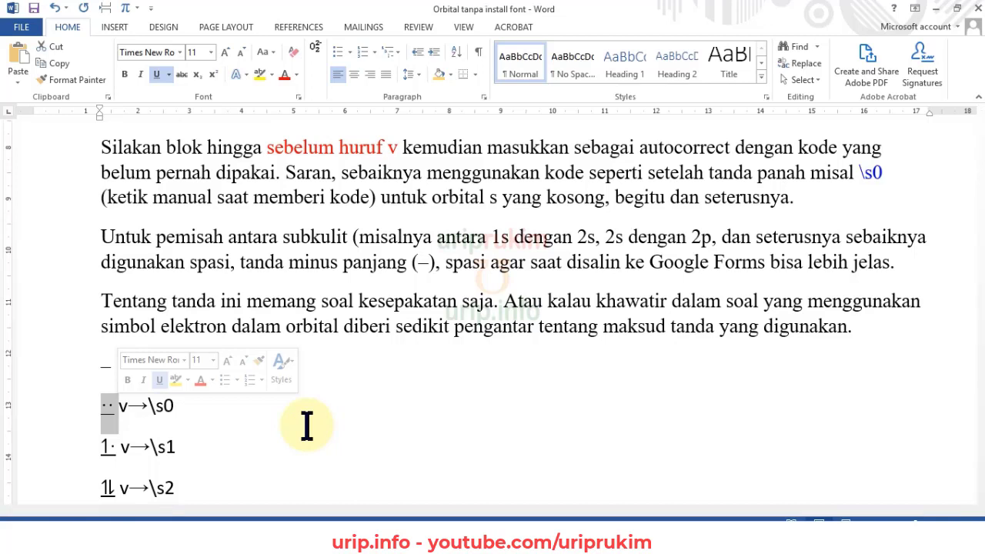
left_click_drag(126, 406, 171, 405)
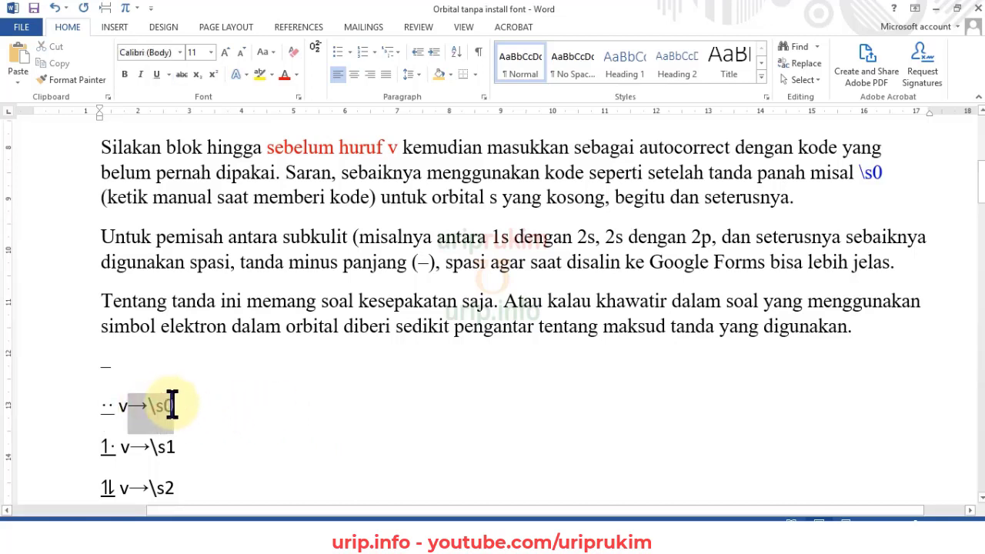
left_click(150, 408)
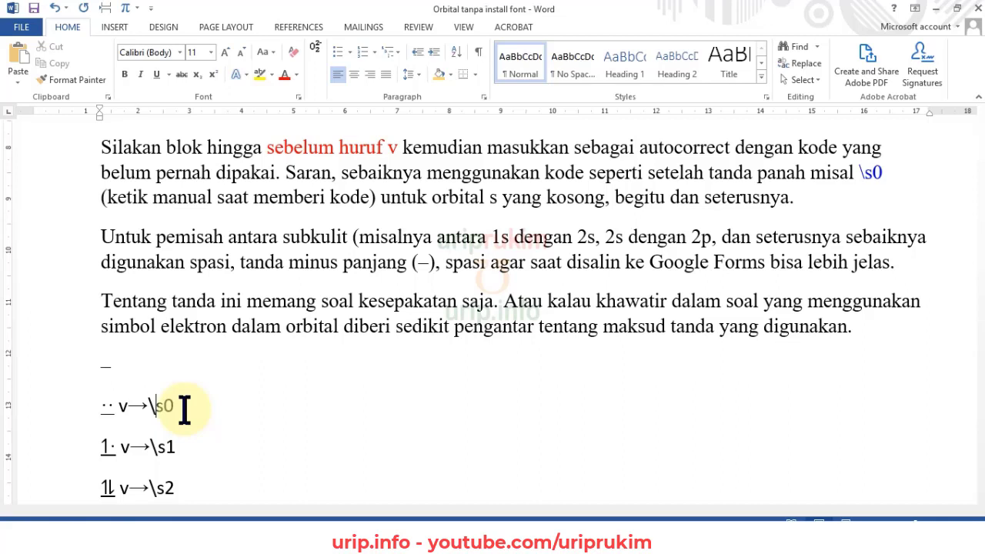
scroll(242, 378, "down", 2)
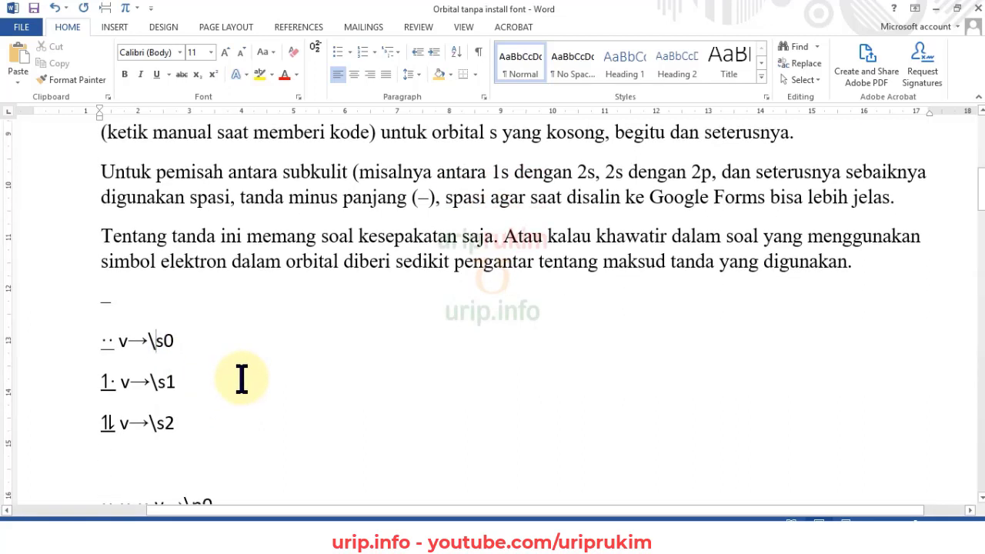
scroll(241, 378, "down", 2)
left_click(105, 277)
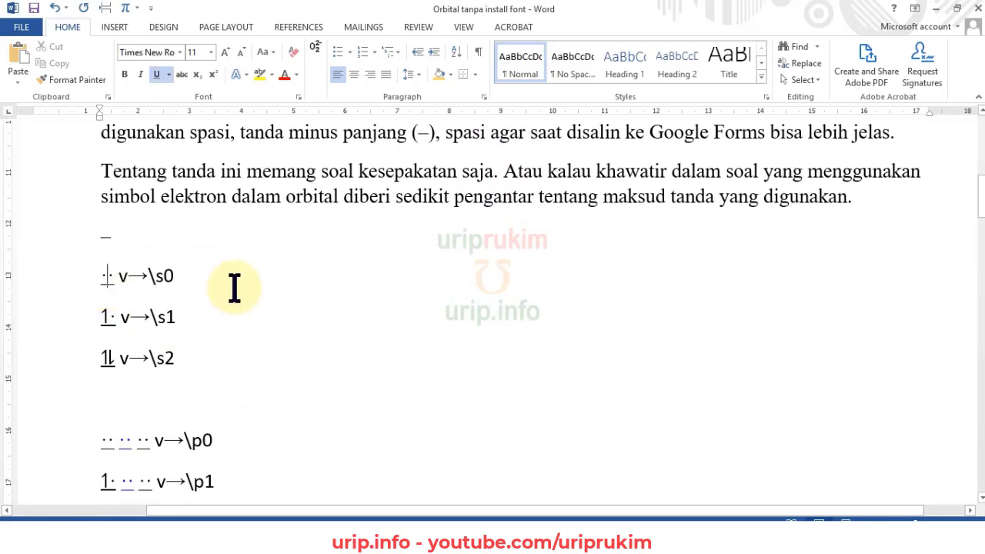
left_click(117, 274)
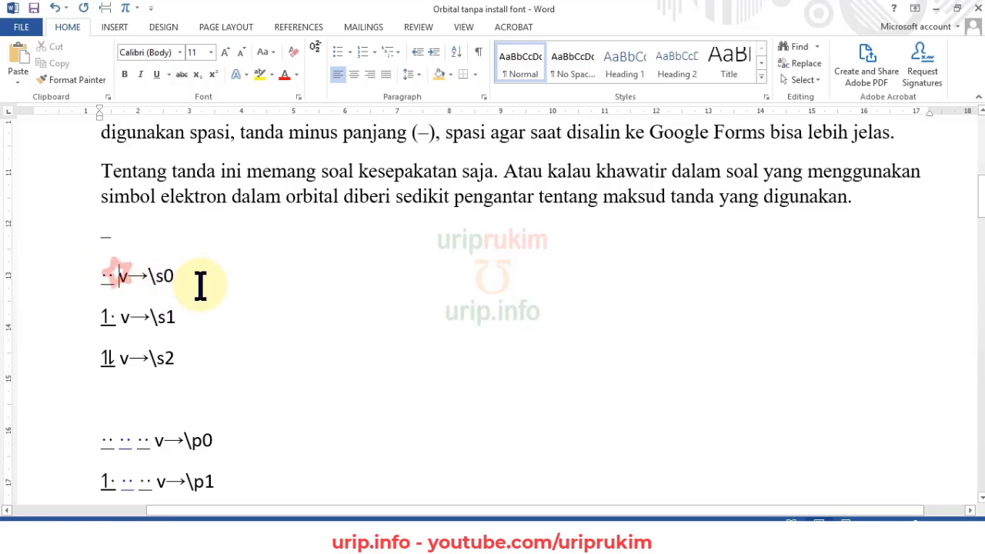
type(".")
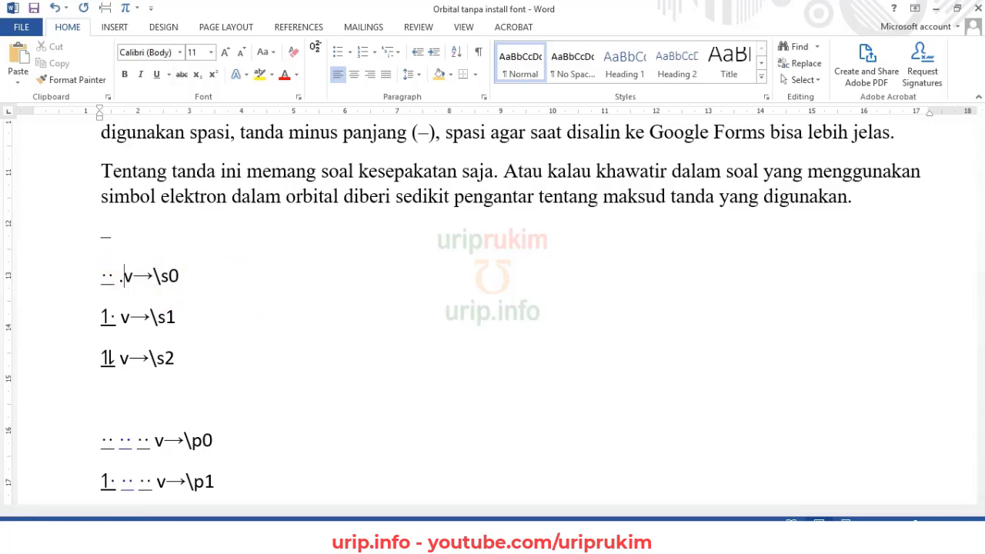
key("BackSpace")
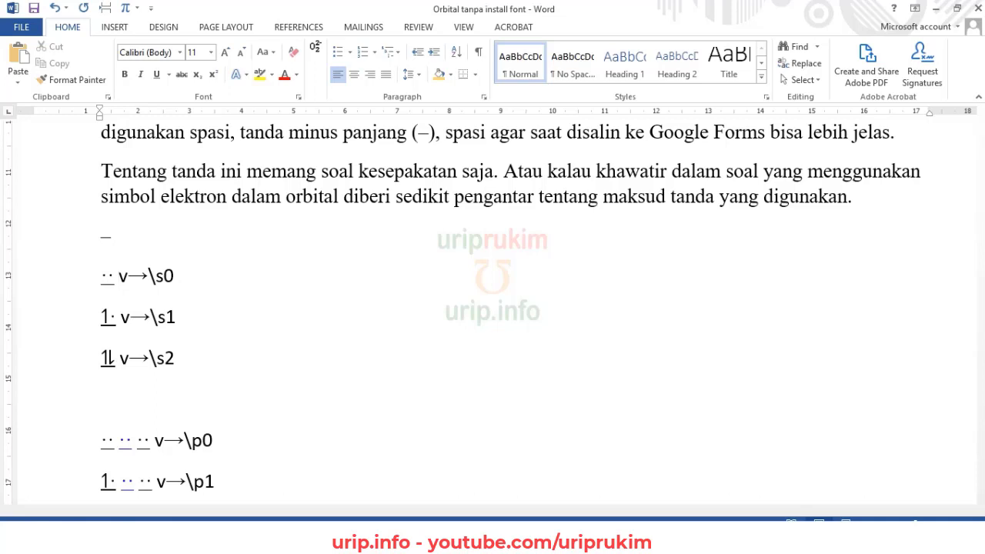
key("End")
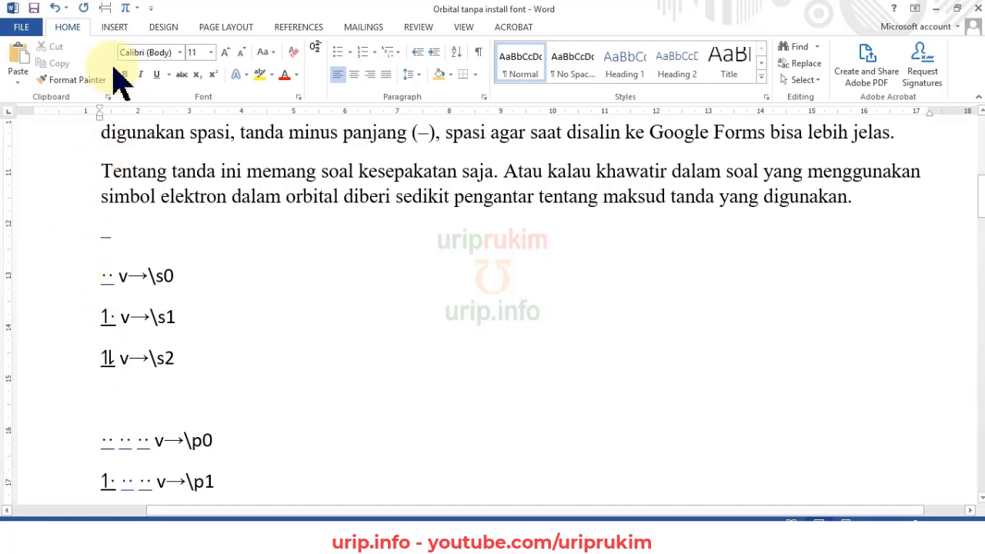
Step: Open the Symbol dialog and try normal text as the font, then return to Cambria Math
left_click(114, 27)
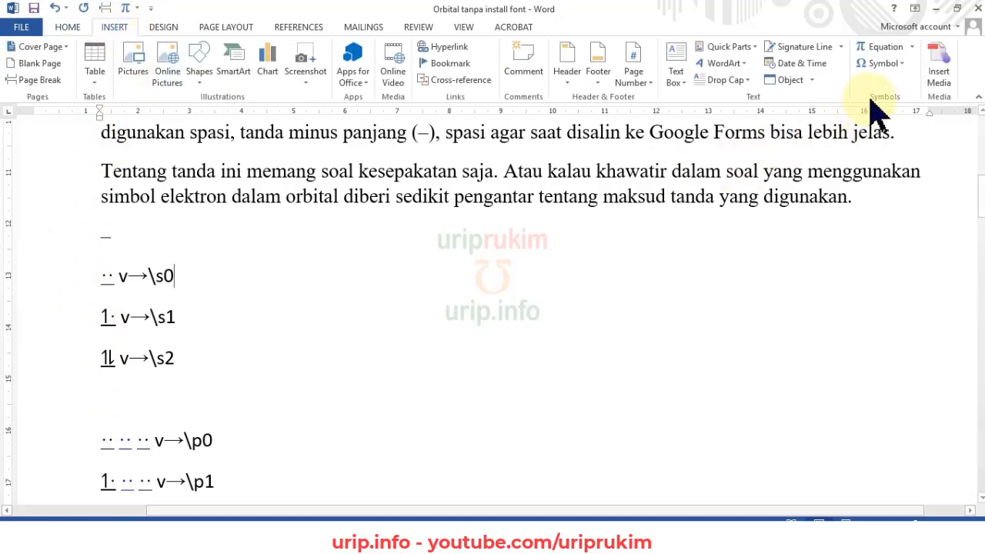
left_click(878, 64)
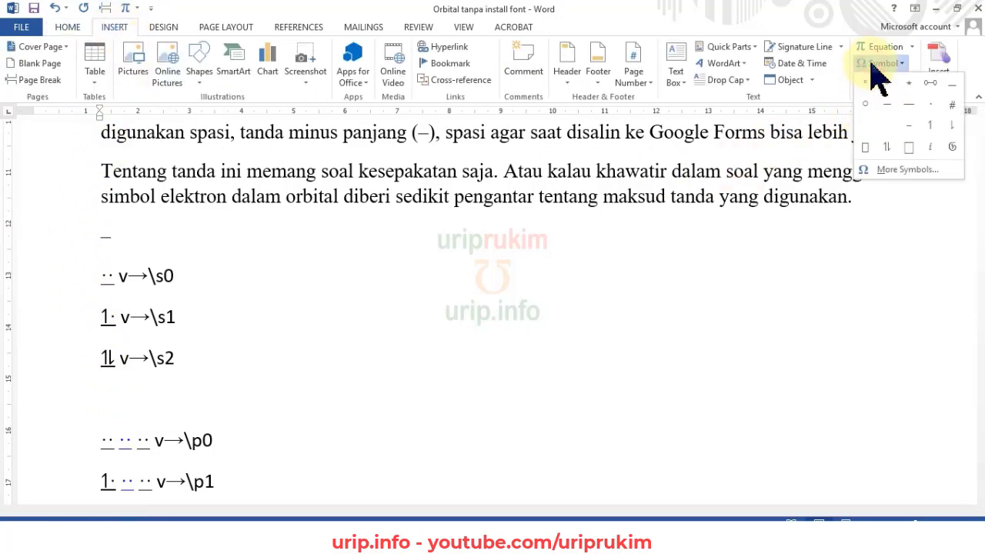
left_click(901, 169)
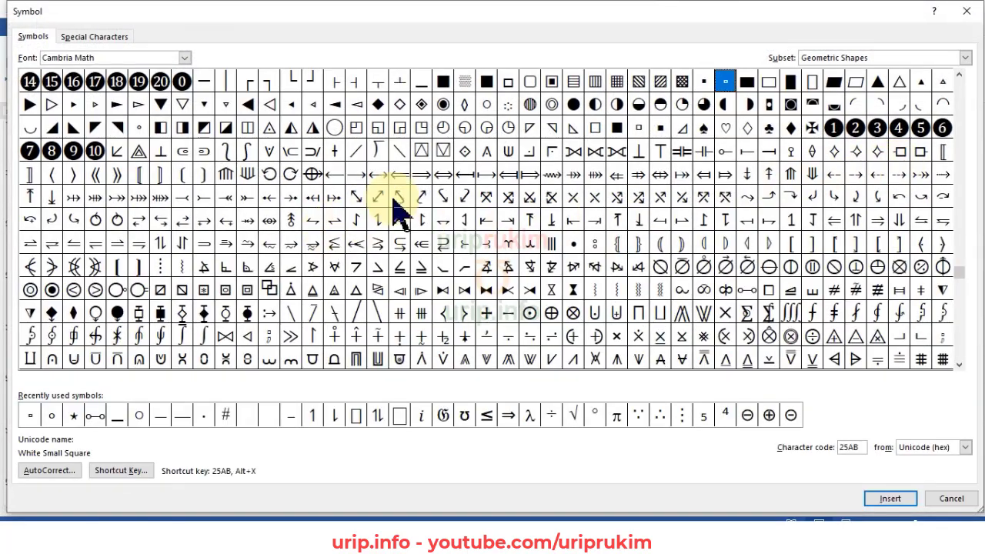
left_click(185, 58)
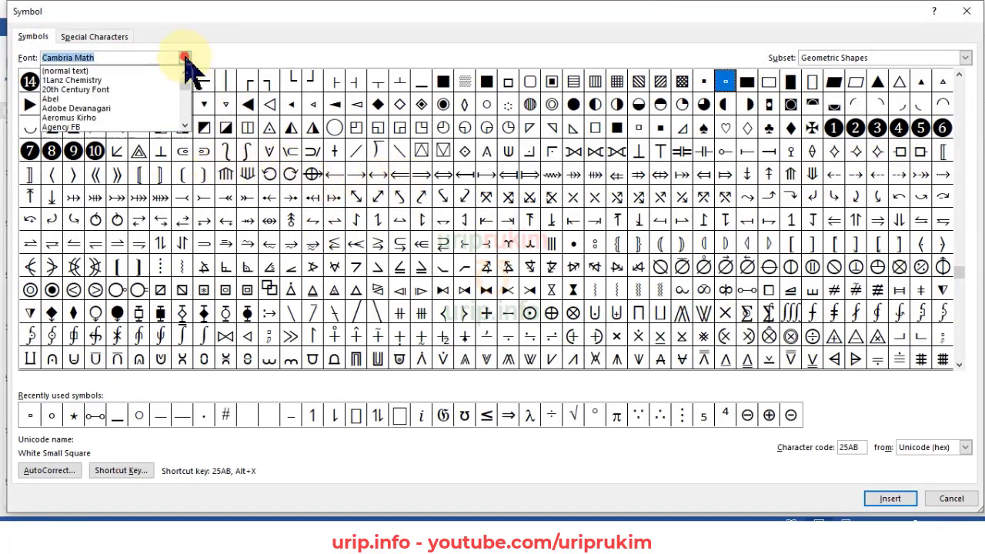
left_click_drag(187, 90, 186, 76)
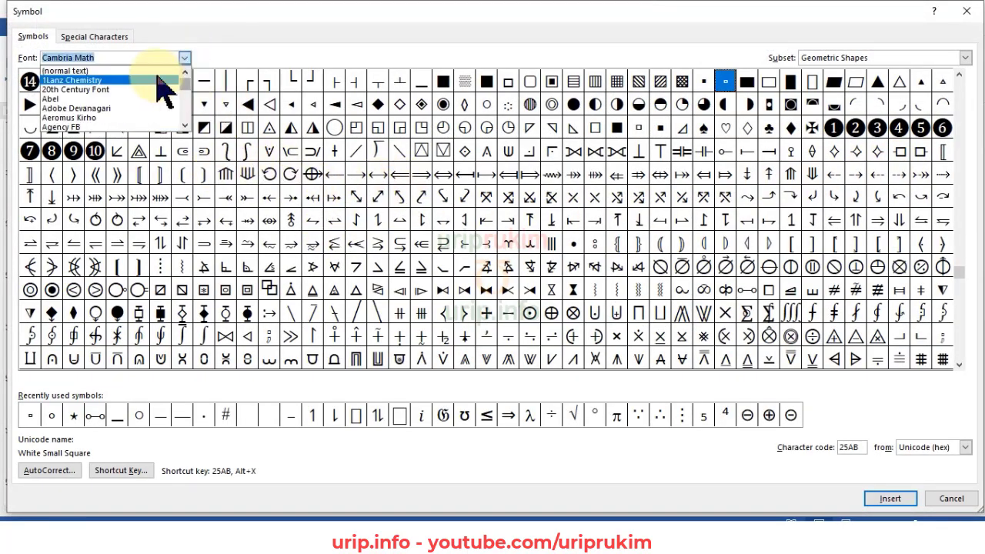
left_click(91, 71)
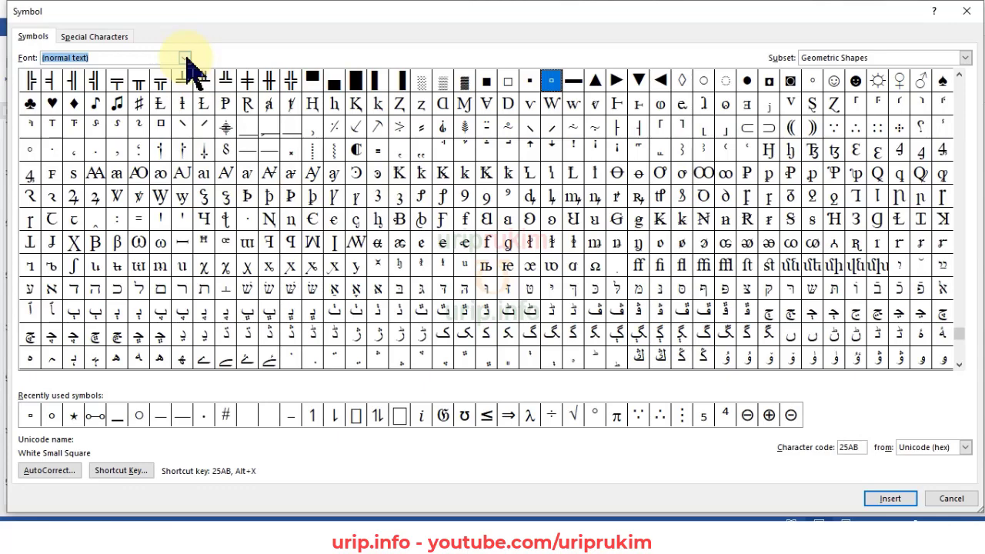
left_click(185, 58)
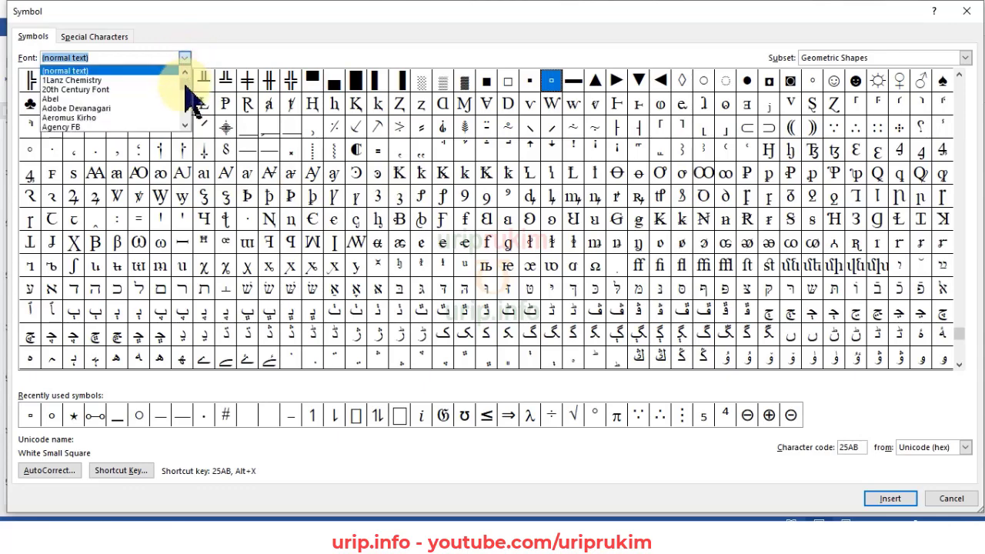
scroll(187, 89, "down", 10)
scroll(188, 96, "down", 5)
scroll(154, 92, "up", 5)
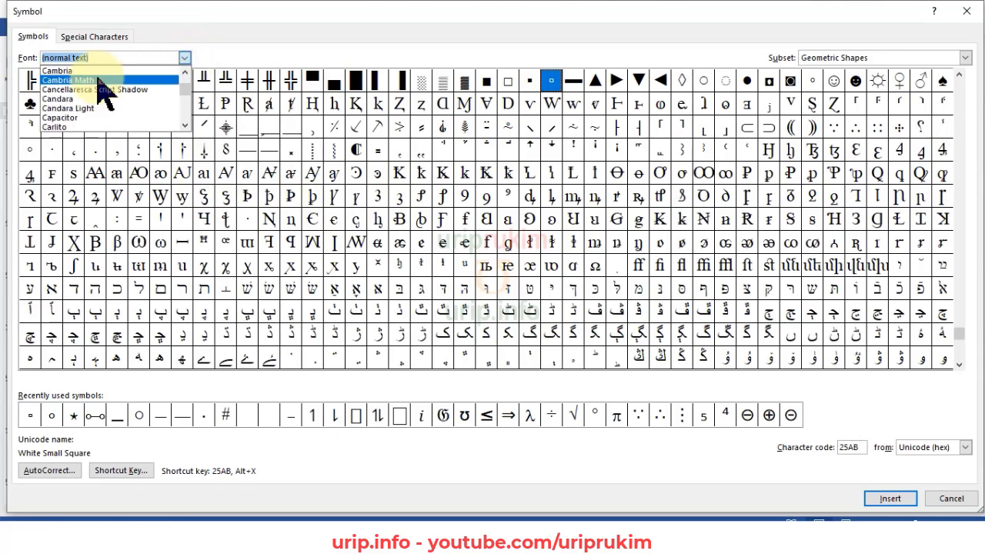
left_click(92, 80)
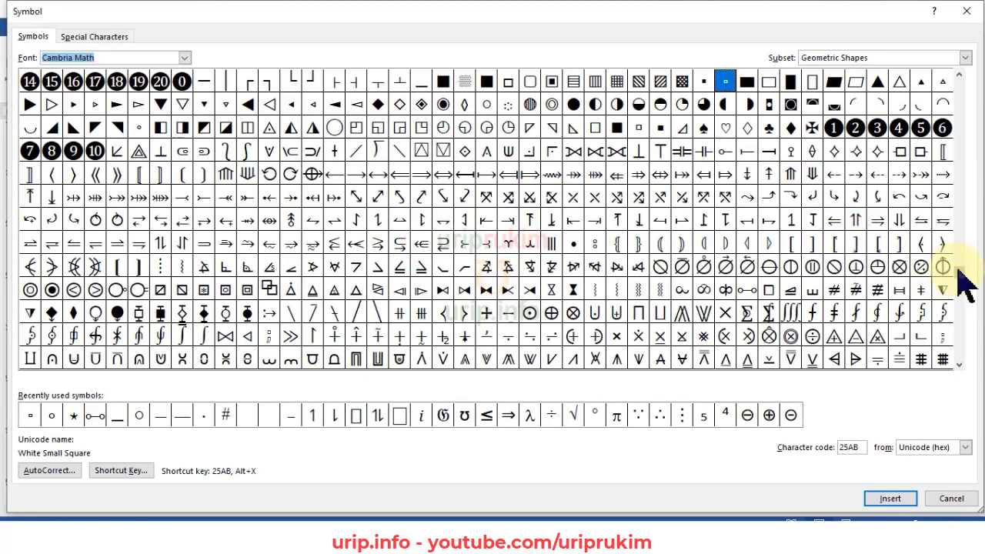
Step: Browse the Arrows character subset, then dismiss the Symbol dialog without inserting anything
left_click_drag(959, 273, 967, 358)
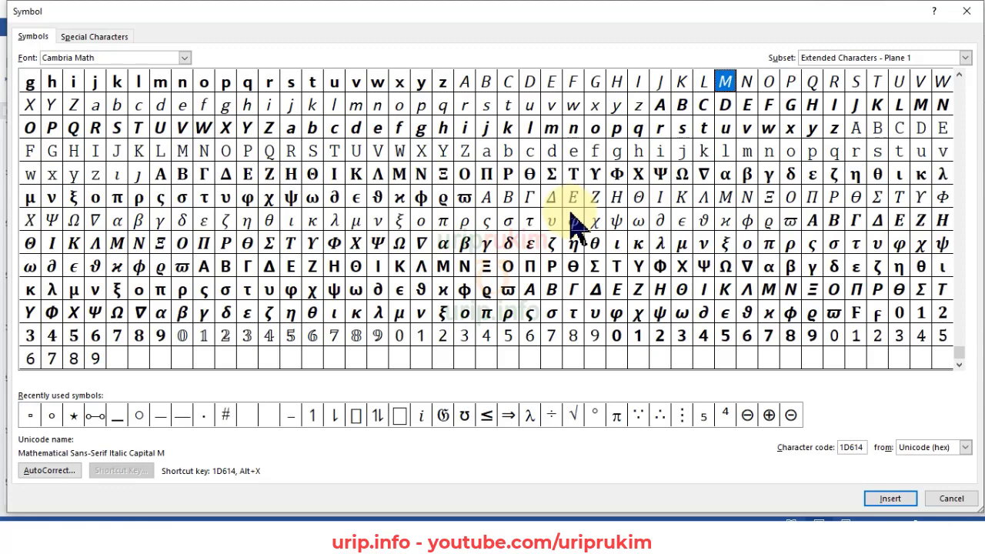
left_click(958, 74)
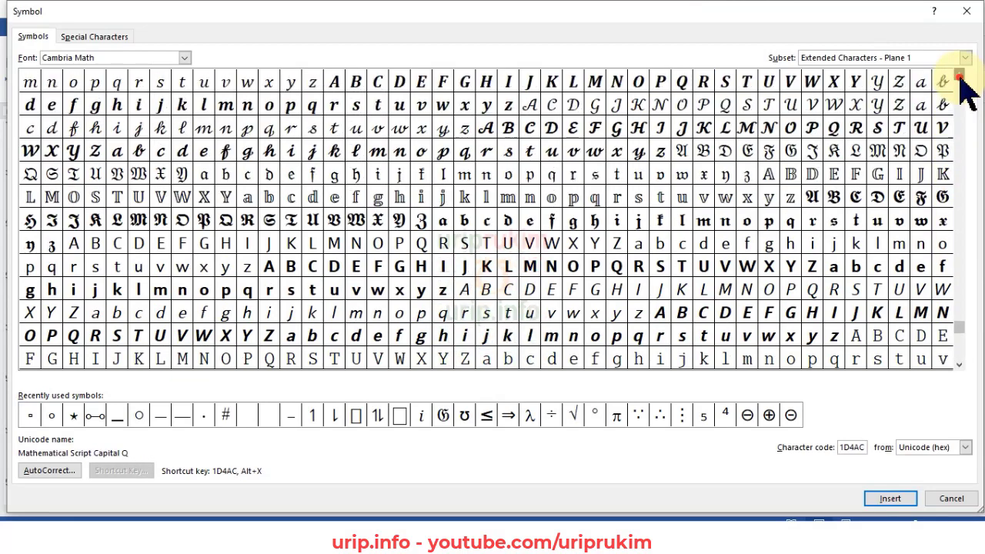
left_click_drag(959, 77, 955, 79)
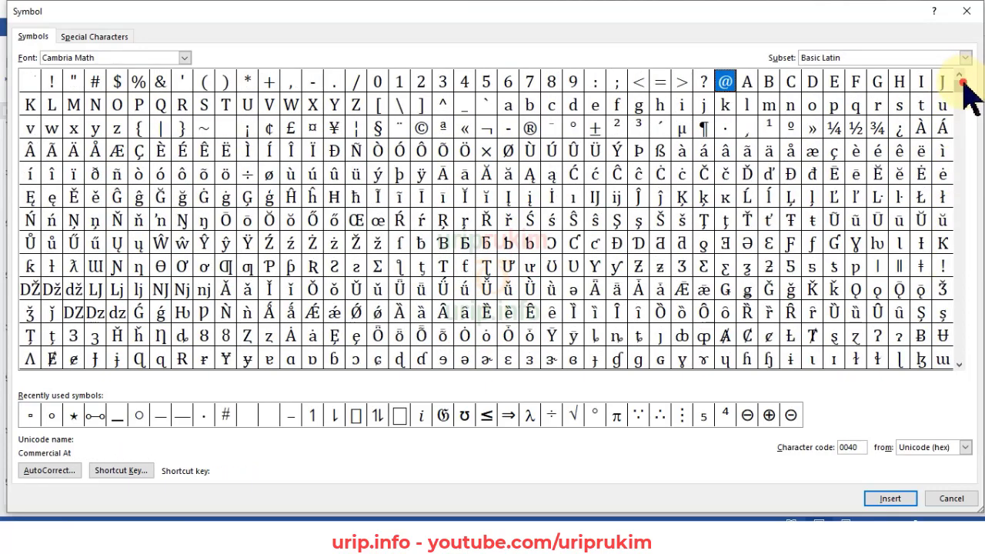
left_click(960, 262)
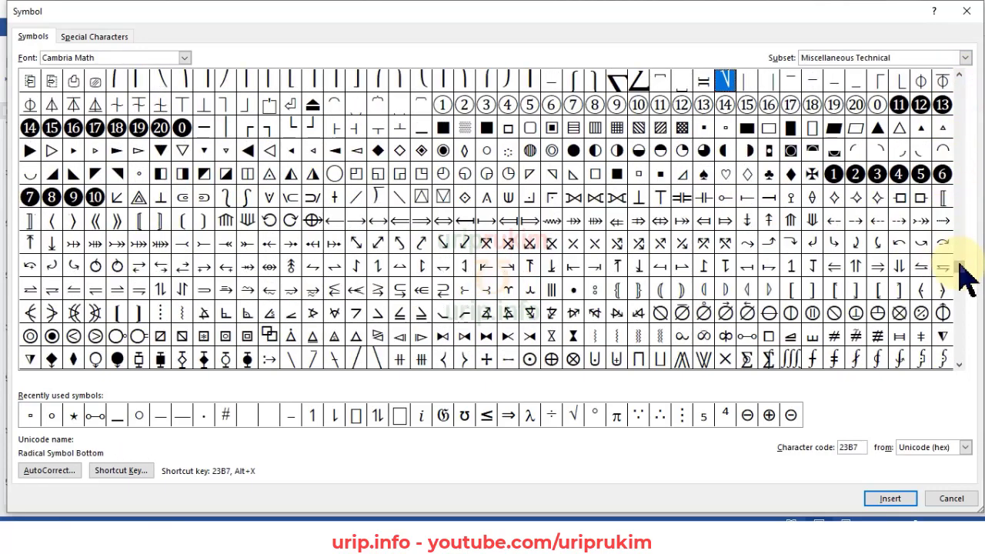
left_click(965, 57)
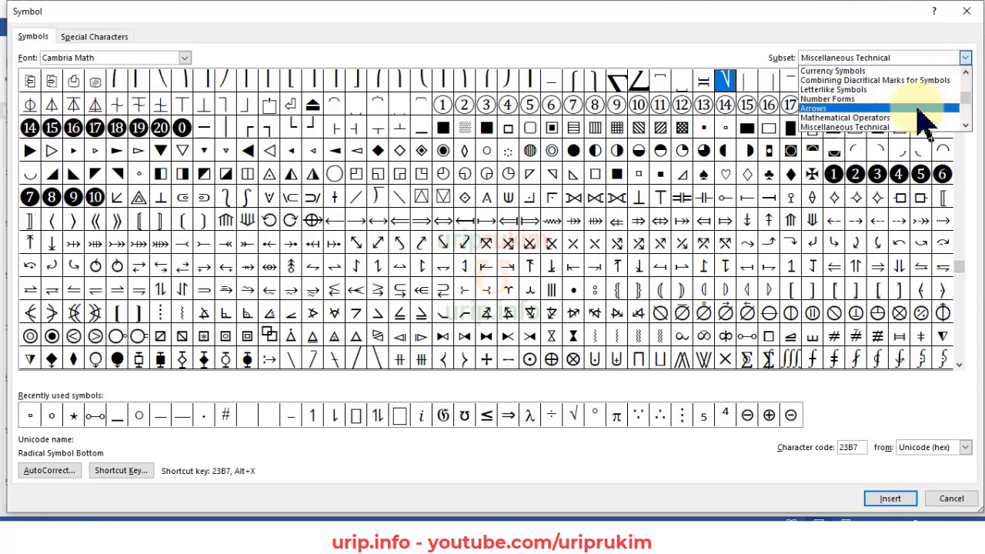
left_click(862, 109)
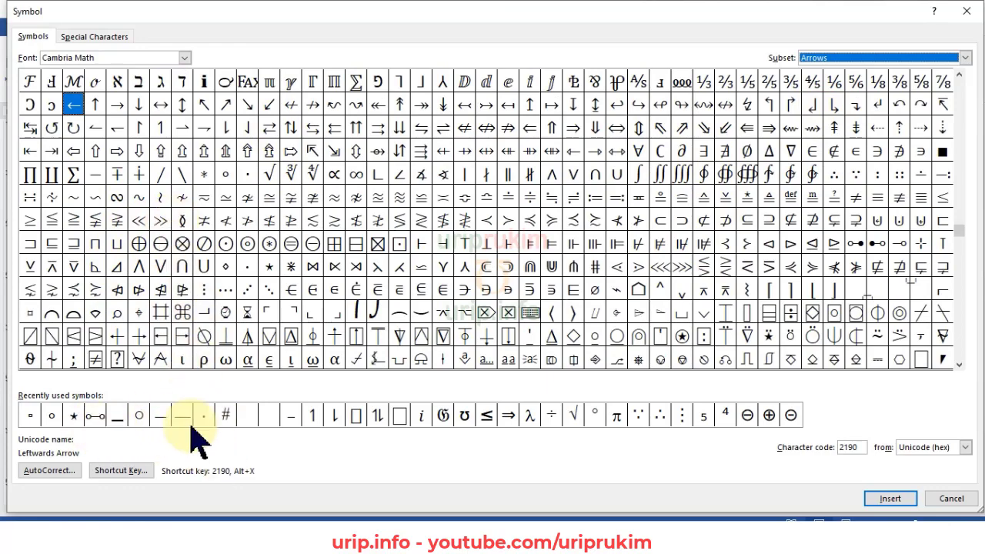
key("Escape")
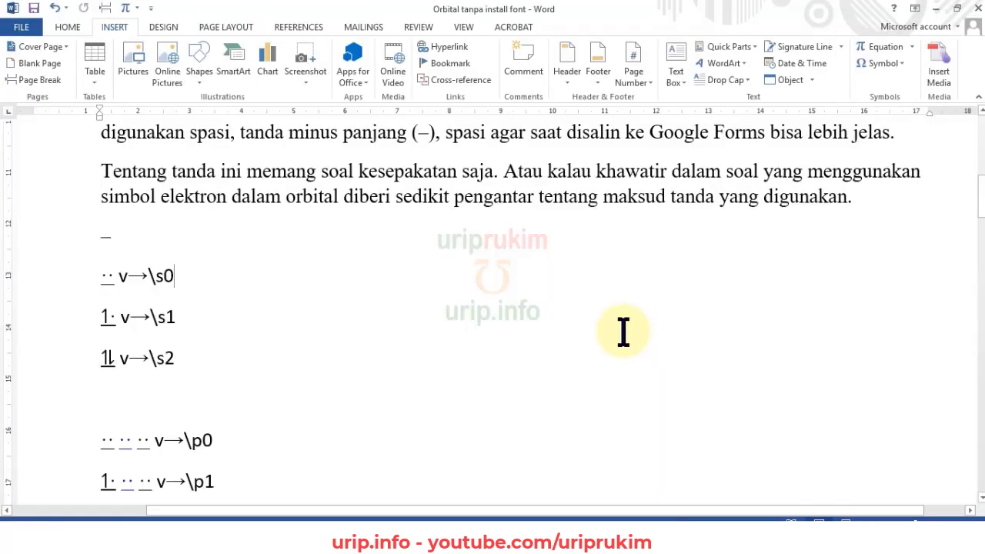
scroll(624, 325, "up", 2)
scroll(620, 321, "up", 3)
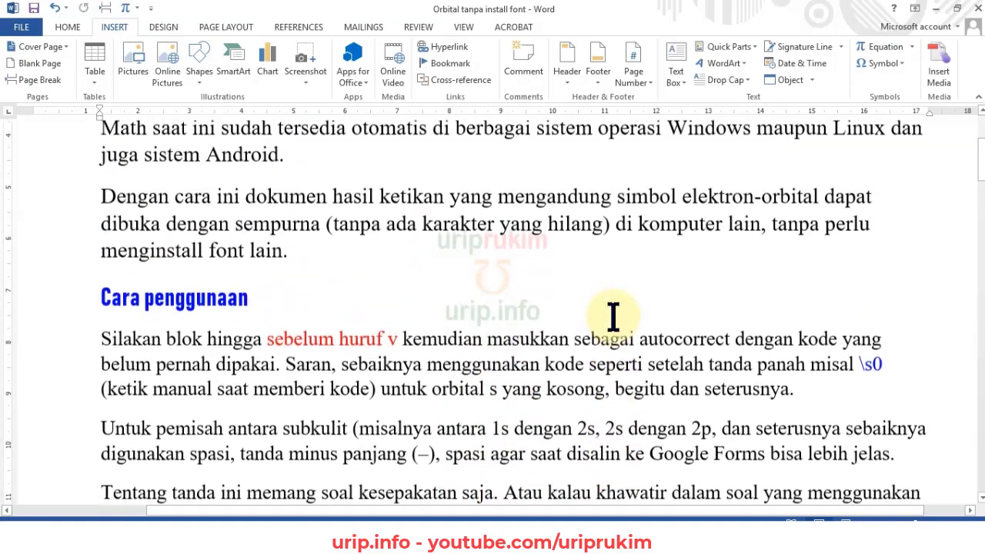
scroll(613, 315, "up", 3)
scroll(612, 315, "down", 5)
scroll(609, 316, "down", 3)
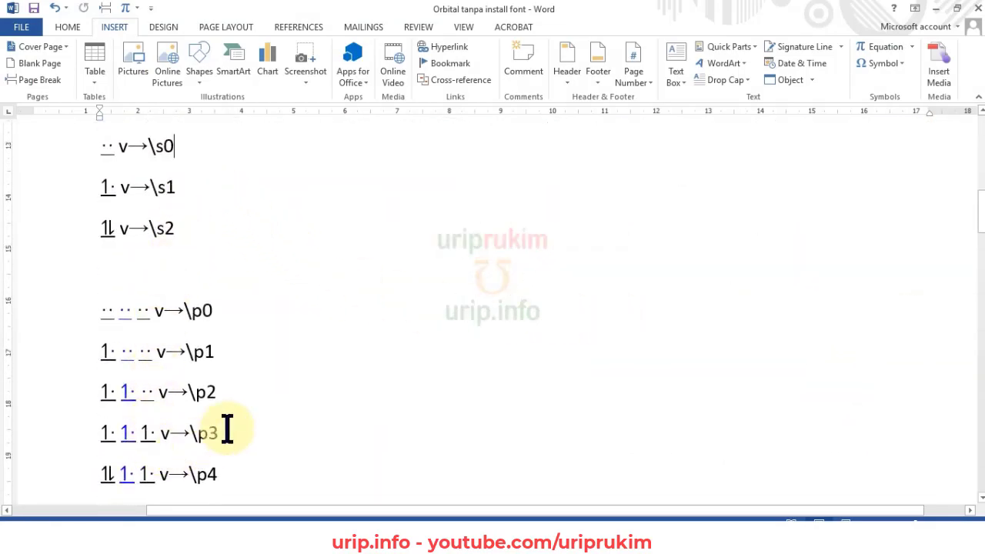
scroll(257, 420, "down", 8)
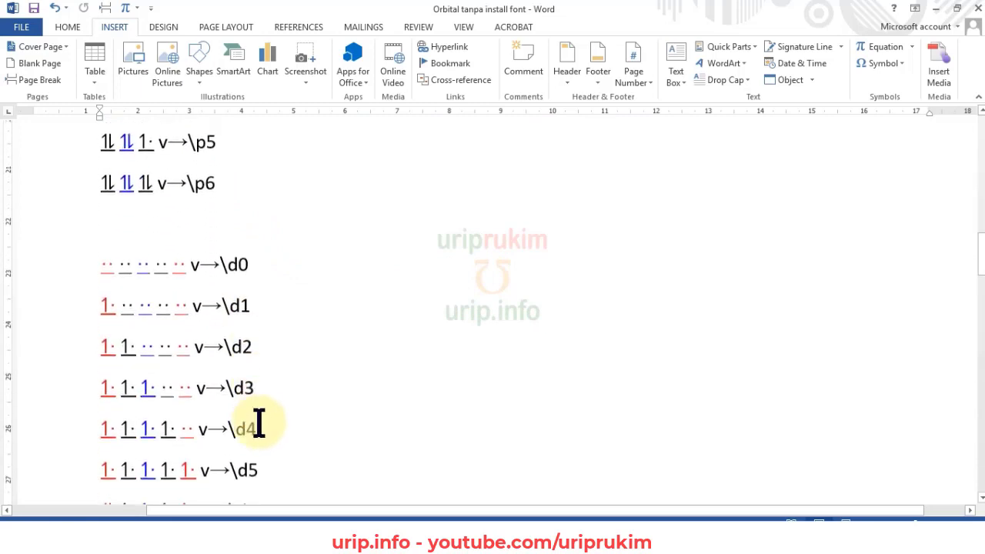
scroll(257, 420, "down", 7)
scroll(258, 423, "down", 1)
scroll(259, 423, "down", 5)
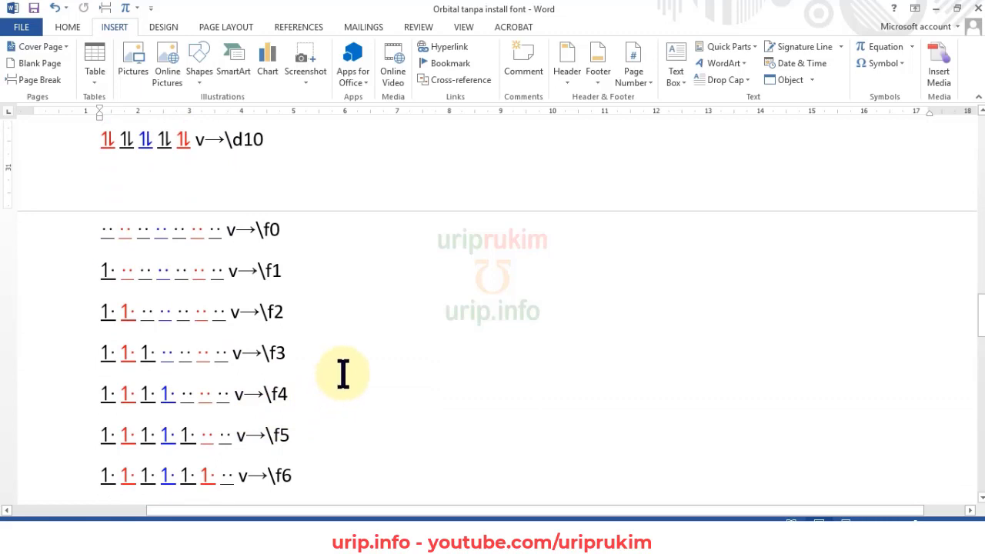
scroll(344, 375, "down", 3)
scroll(344, 375, "down", 4)
scroll(344, 375, "down", 2)
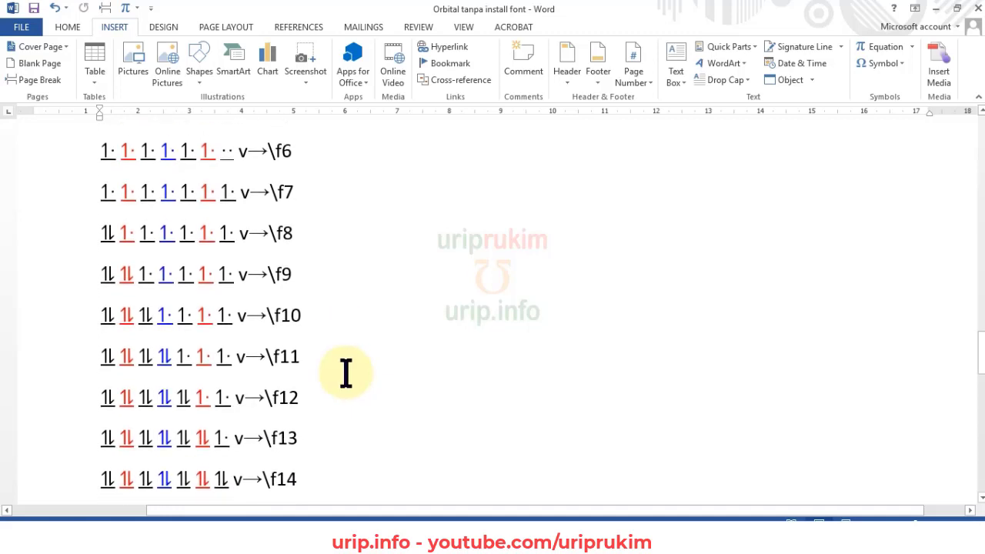
scroll(345, 374, "up", 1)
scroll(346, 375, "up", 7)
scroll(346, 374, "up", 4)
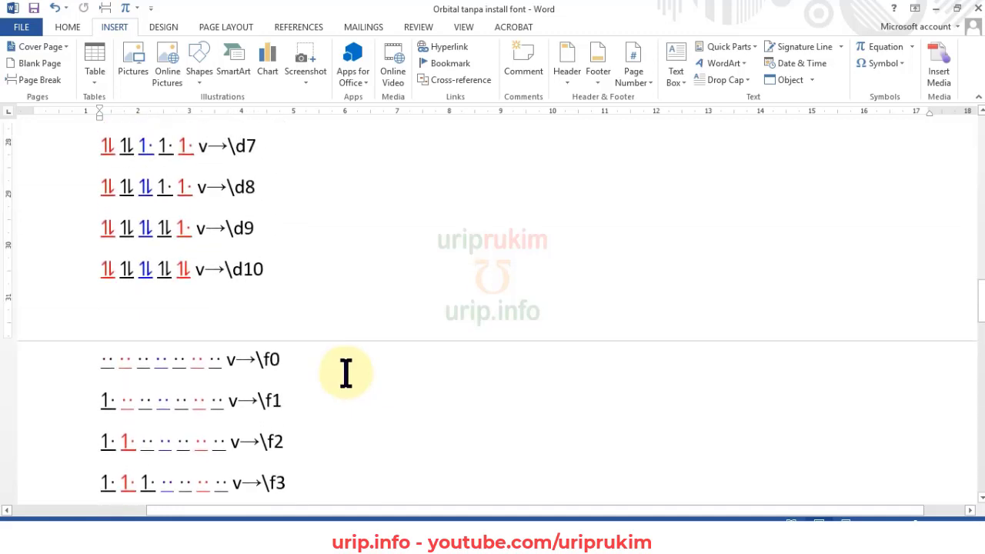
scroll(345, 374, "down", 8)
scroll(345, 375, "down", 4)
scroll(345, 375, "down", 2)
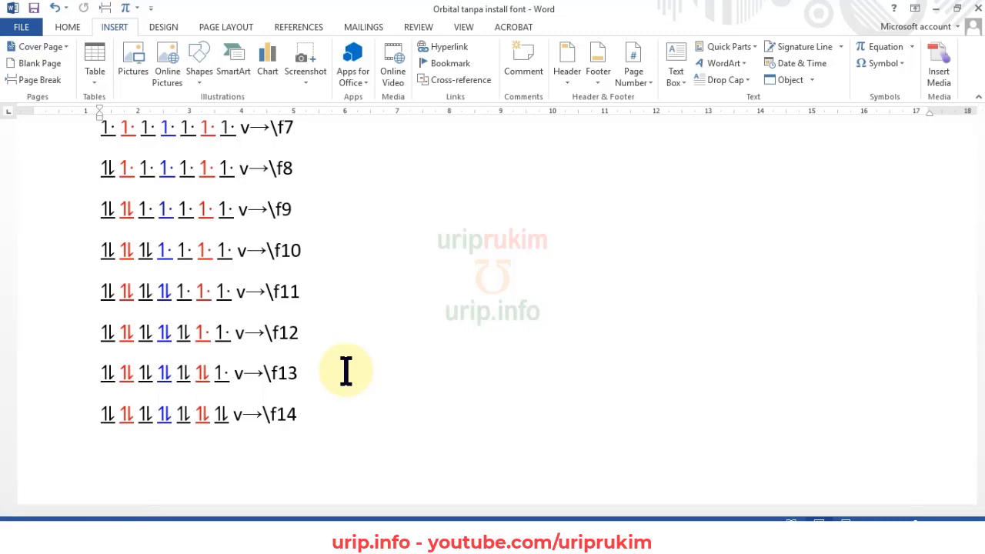
scroll(347, 372, "up", 5)
scroll(347, 369, "up", 5)
scroll(346, 368, "up", 5)
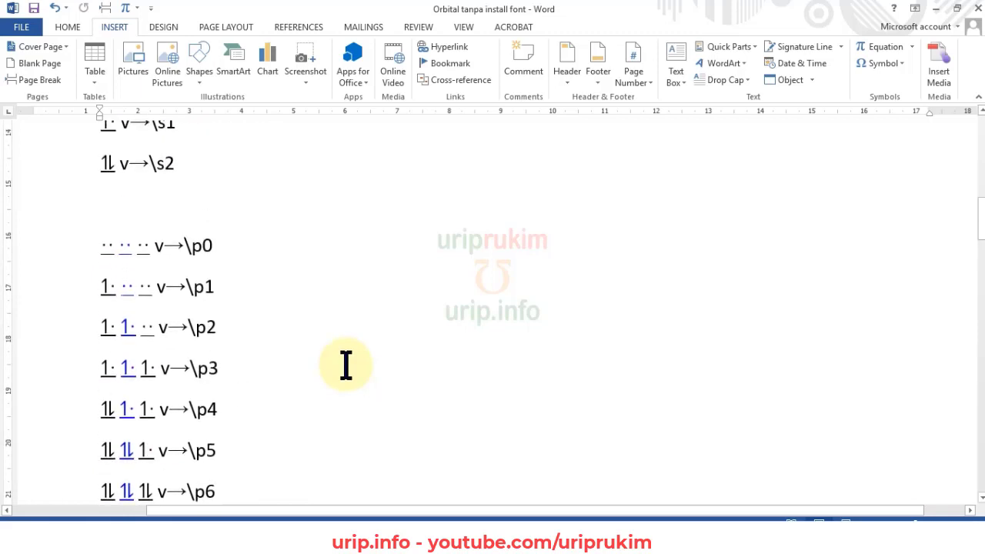
scroll(346, 365, "up", 3)
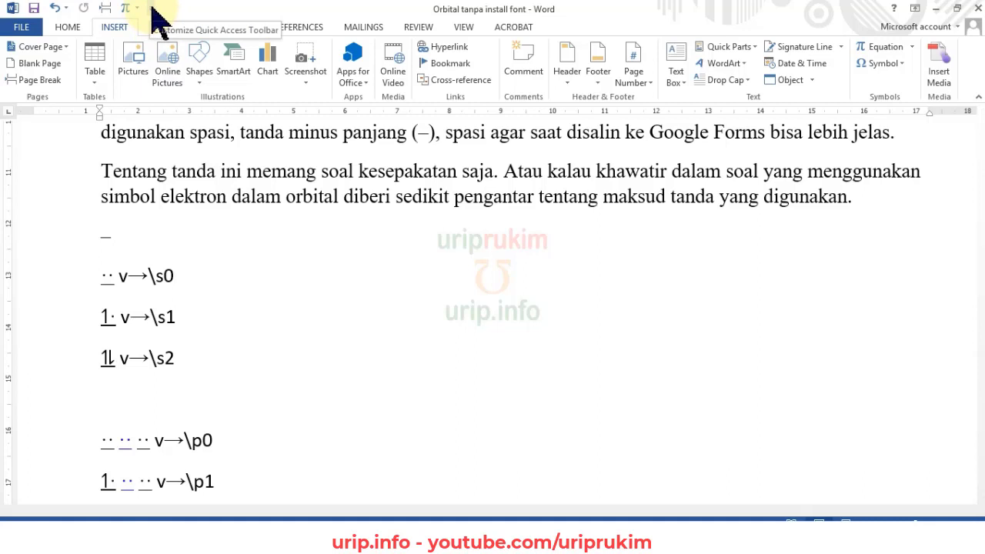
Step: Add the AutoCorrect Options command from All Commands to the Quick Access Toolbar
left_click(151, 9)
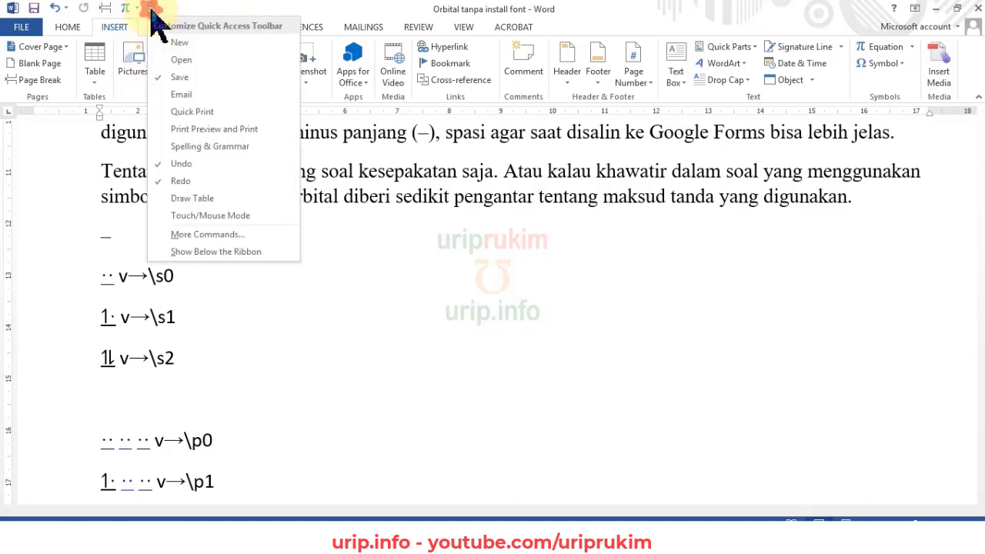
left_click(206, 234)
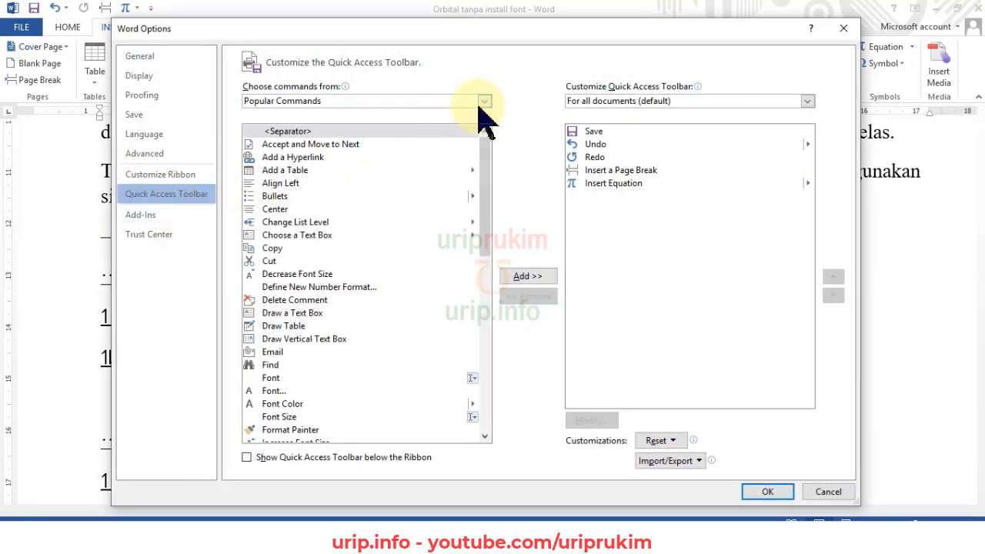
left_click(483, 101)
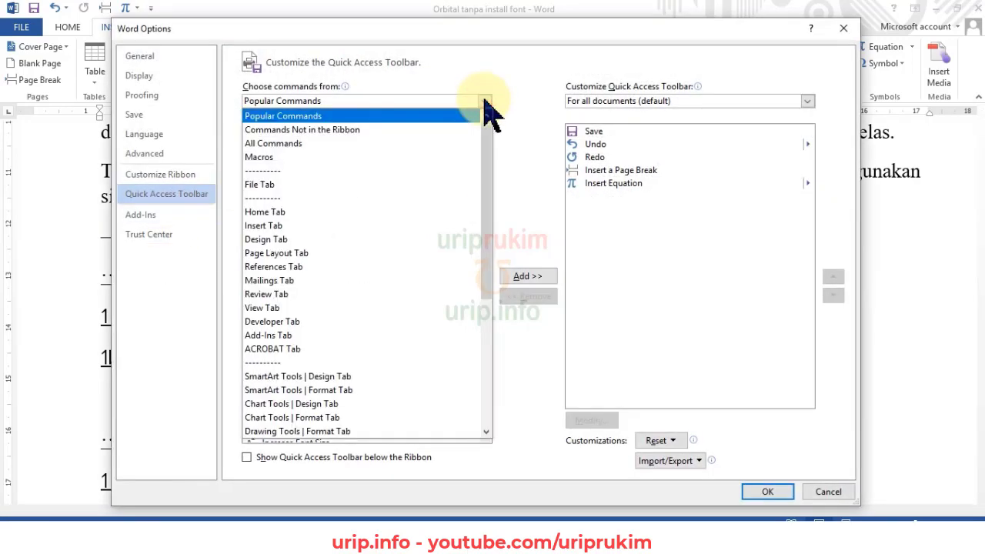
left_click(316, 143)
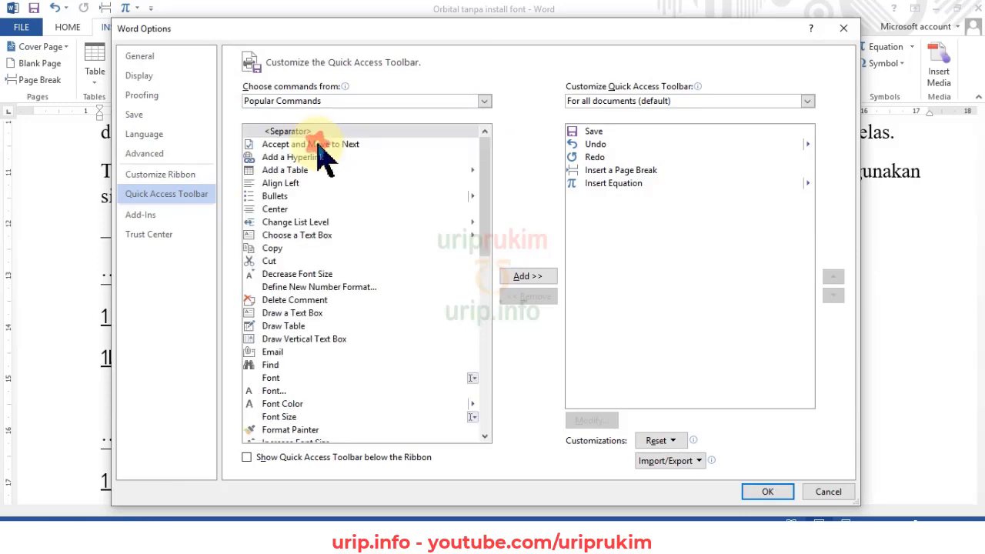
left_click_drag(484, 138, 487, 164)
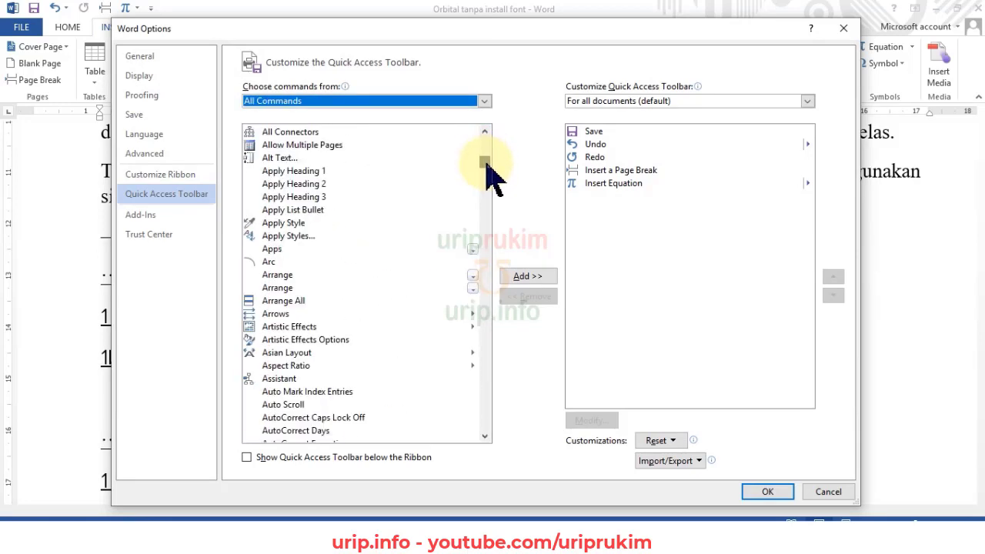
left_click_drag(487, 165, 495, 150)
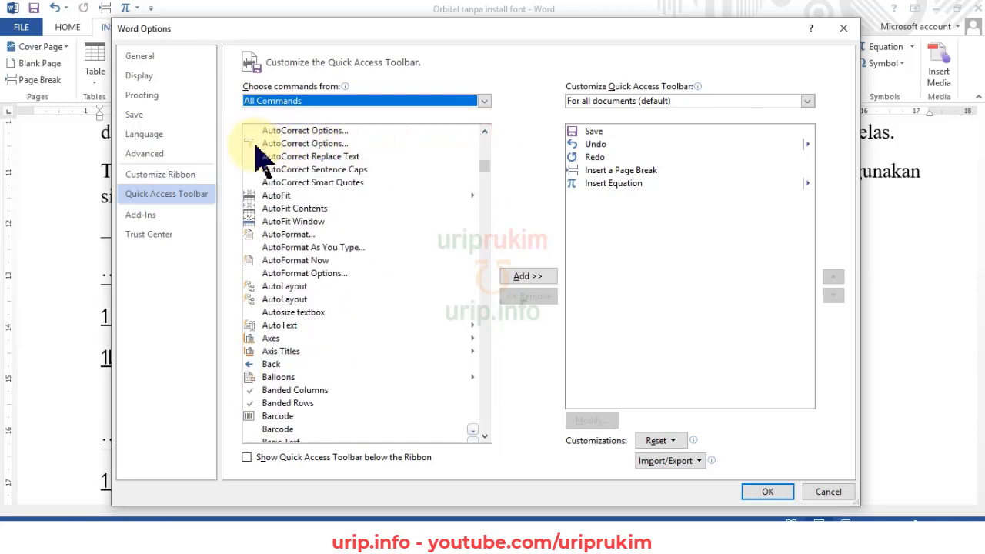
left_click(284, 144)
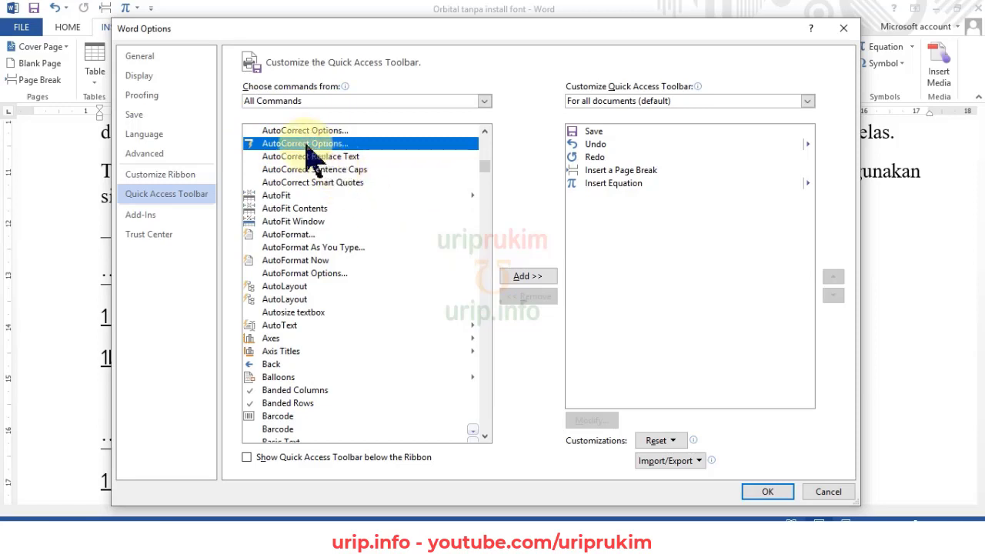
left_click(526, 277)
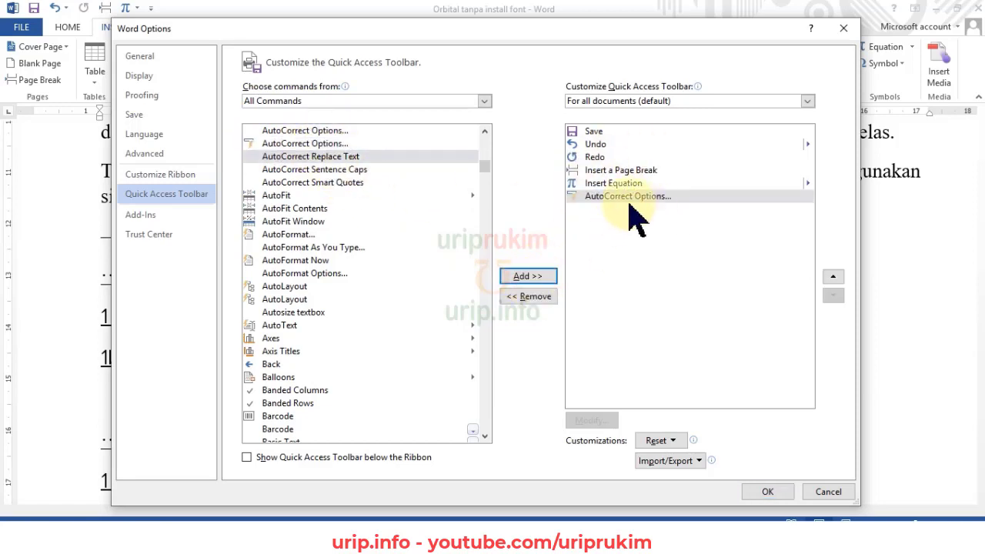
left_click(778, 496)
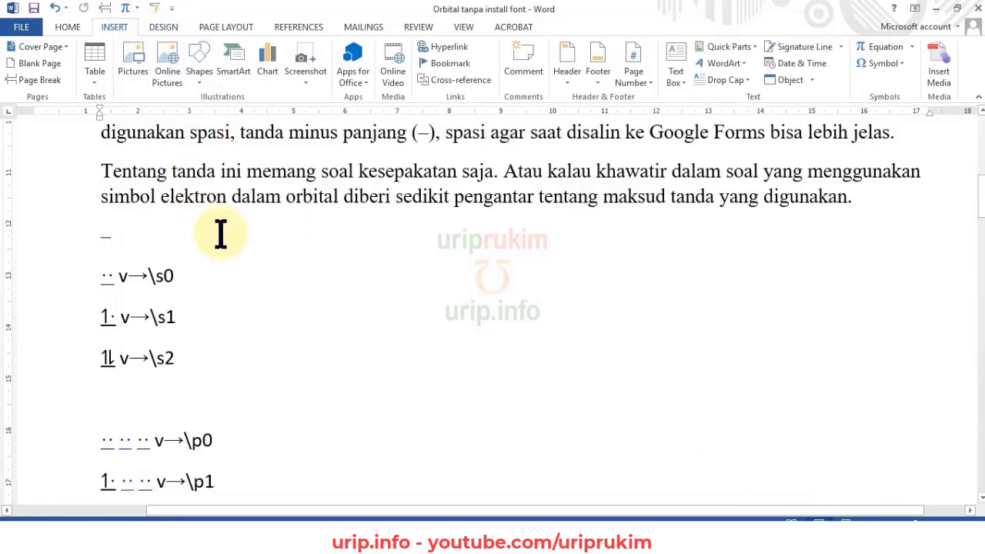
Step: Create an AutoCorrect entry that turns -- into the selected long dash
scroll(284, 223, "up", 3)
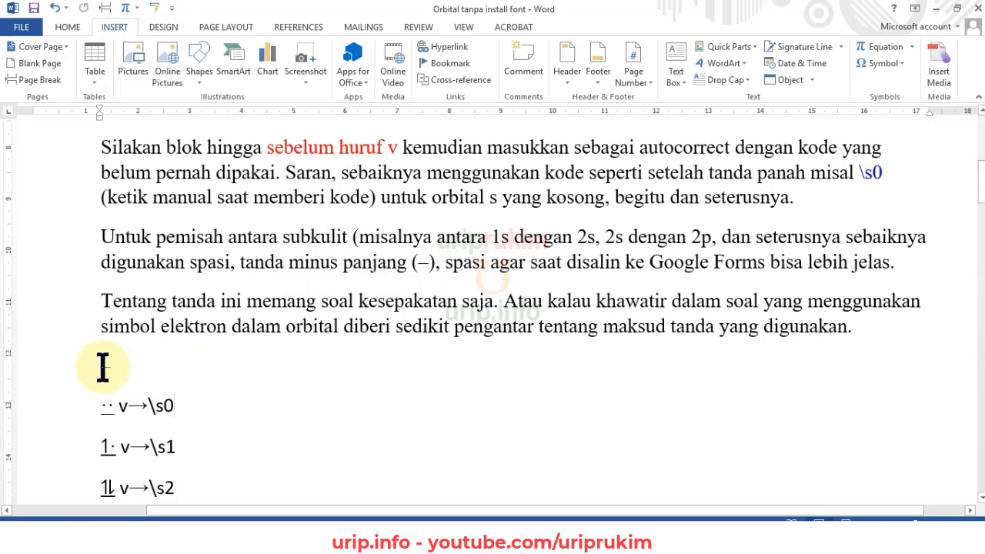
left_click_drag(103, 367, 104, 372)
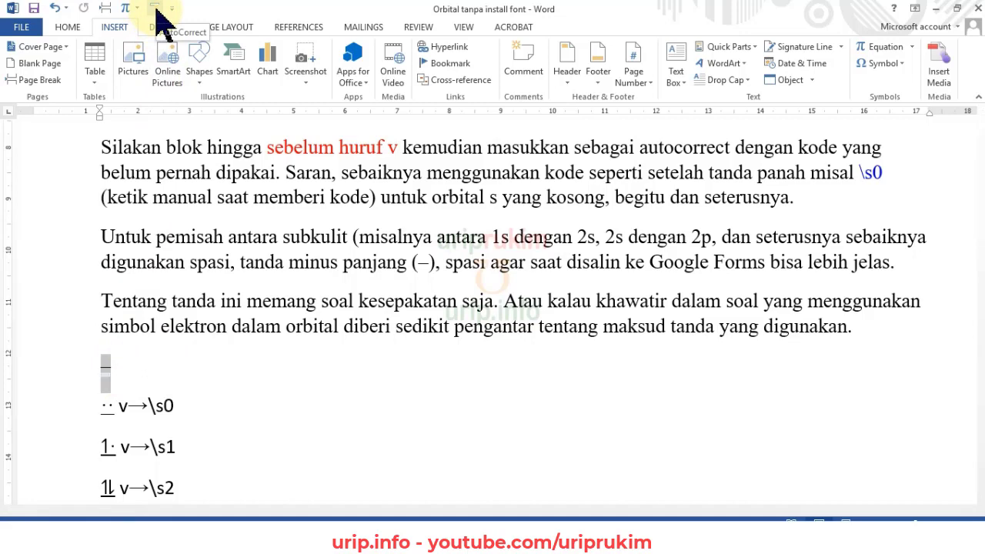
left_click(156, 9)
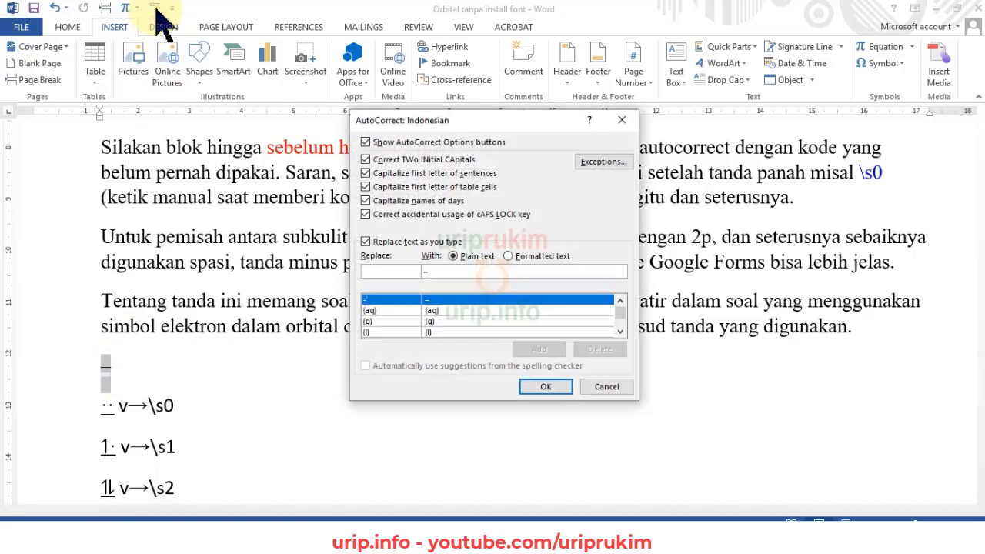
left_click(428, 272)
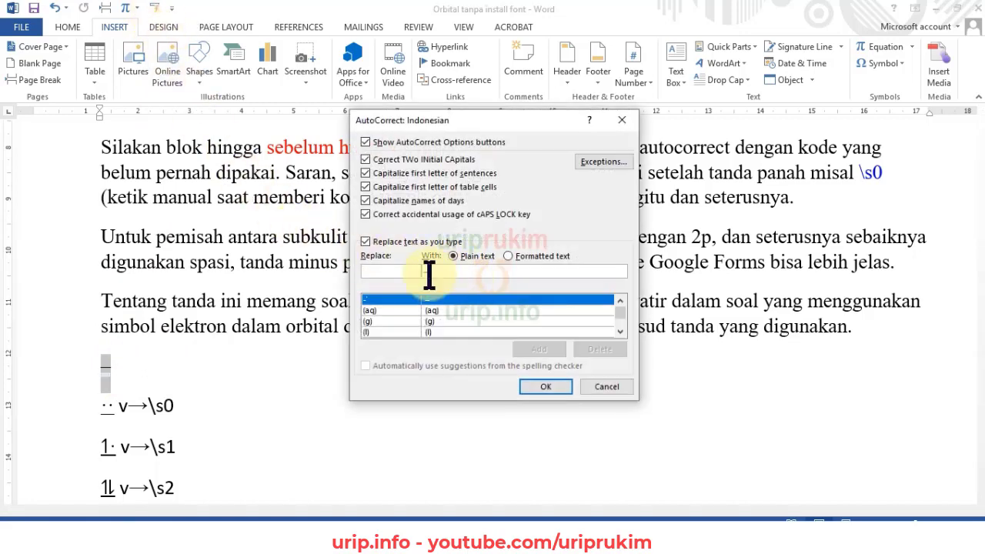
left_click(403, 274)
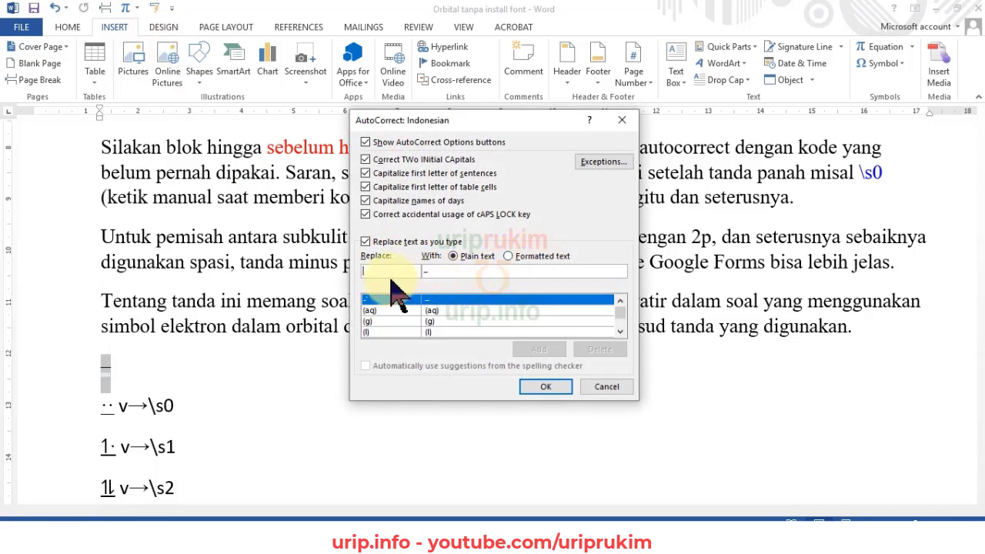
type("-")
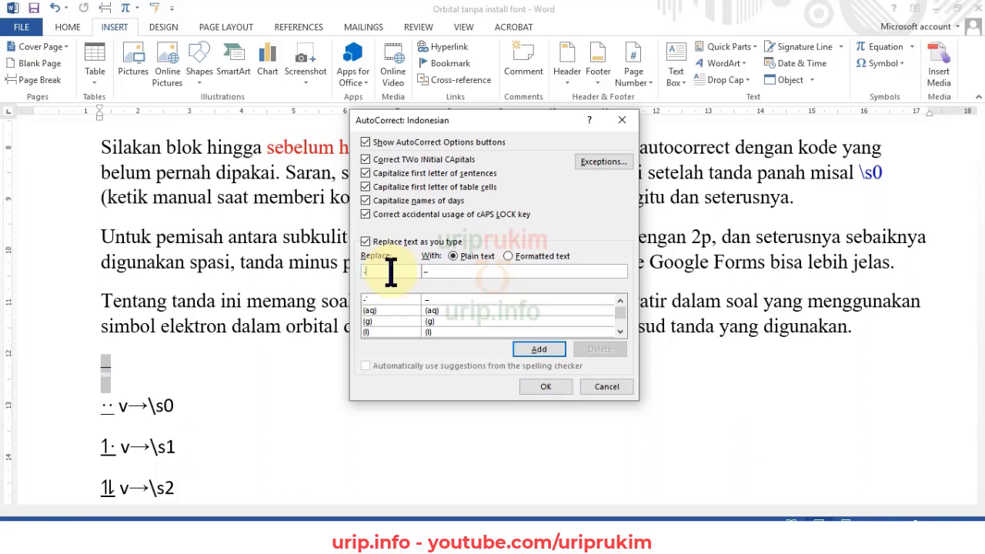
type("-")
left_click(530, 352)
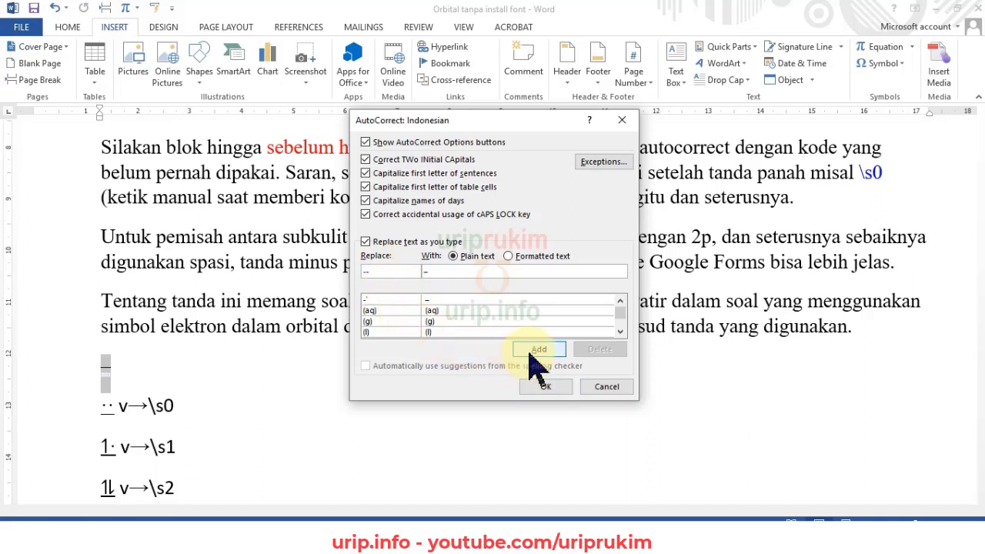
left_click(536, 386)
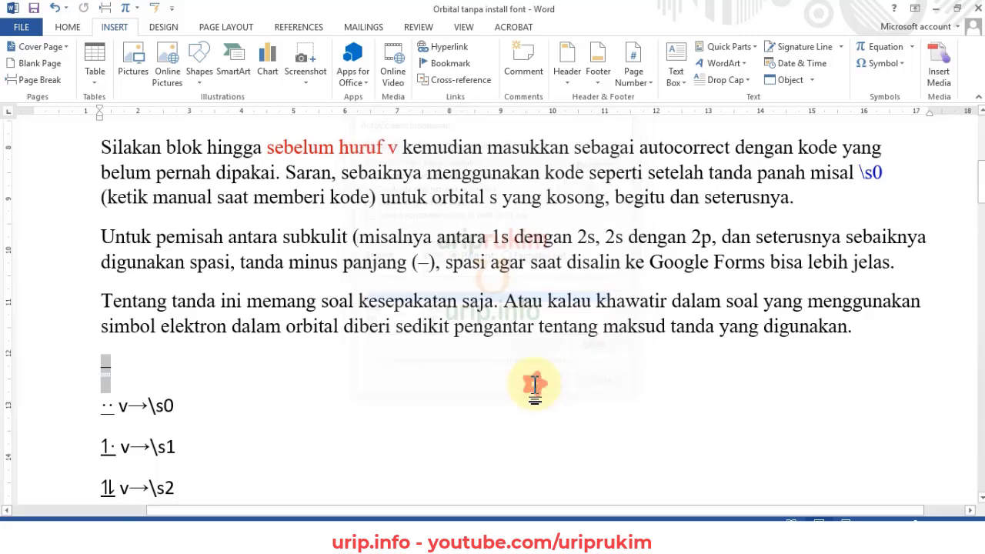
left_click_drag(100, 406, 114, 409)
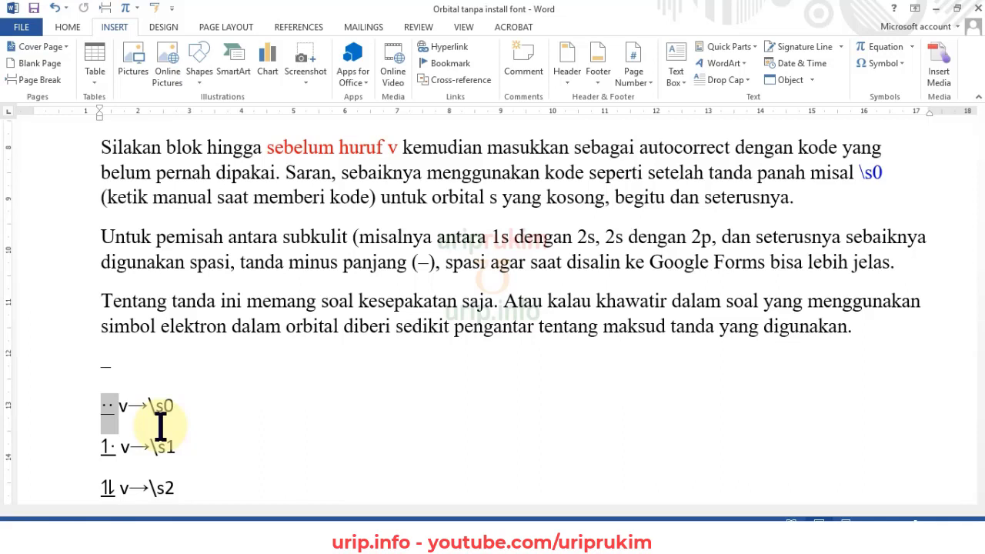
Step: Save the selected empty s-orbital box as formatted-text AutoCorrect entry \s0
left_click(154, 8)
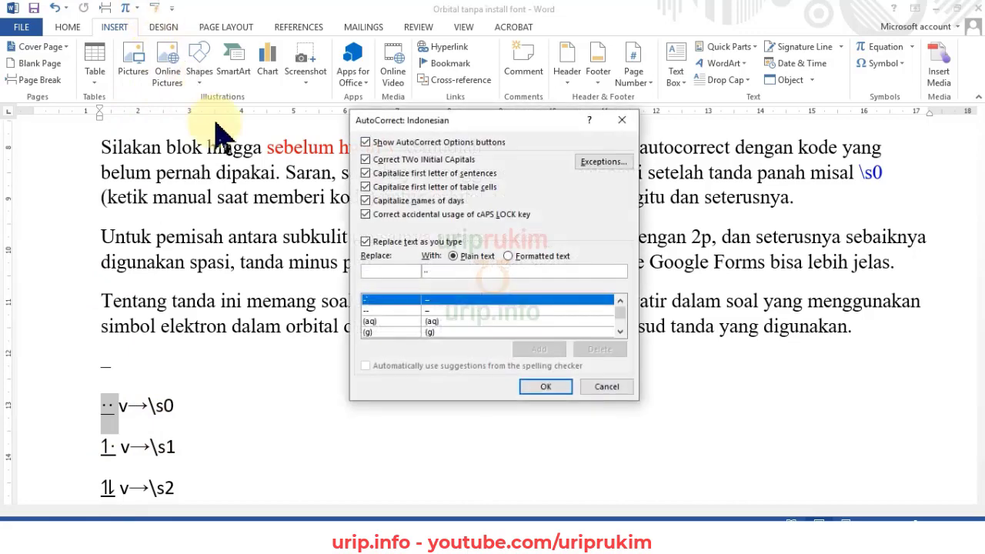
left_click(514, 256)
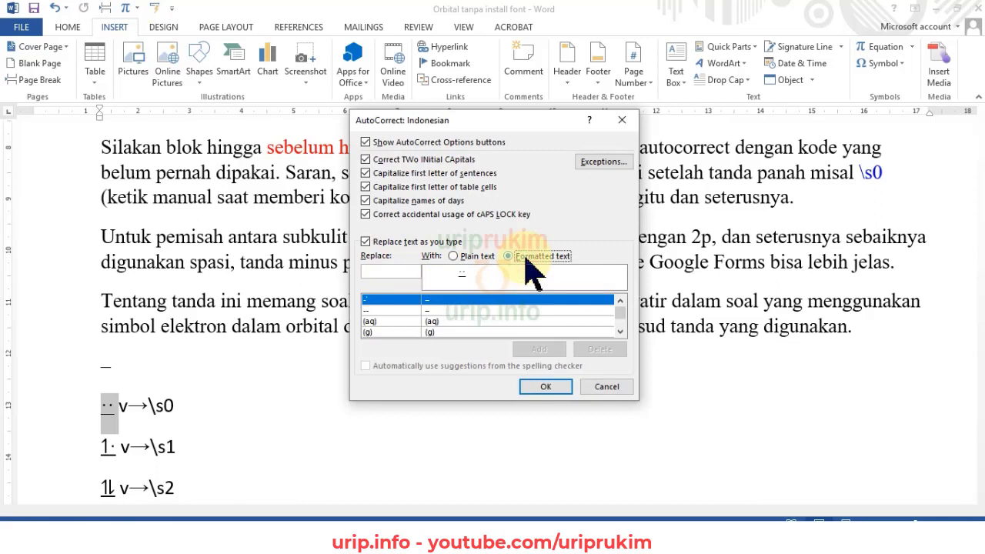
left_click(383, 269)
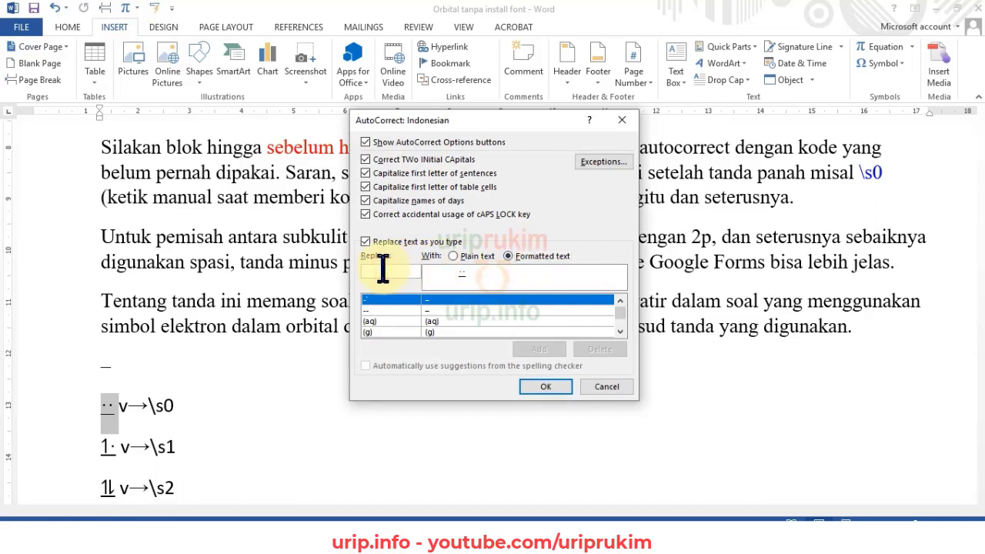
type("\\s0")
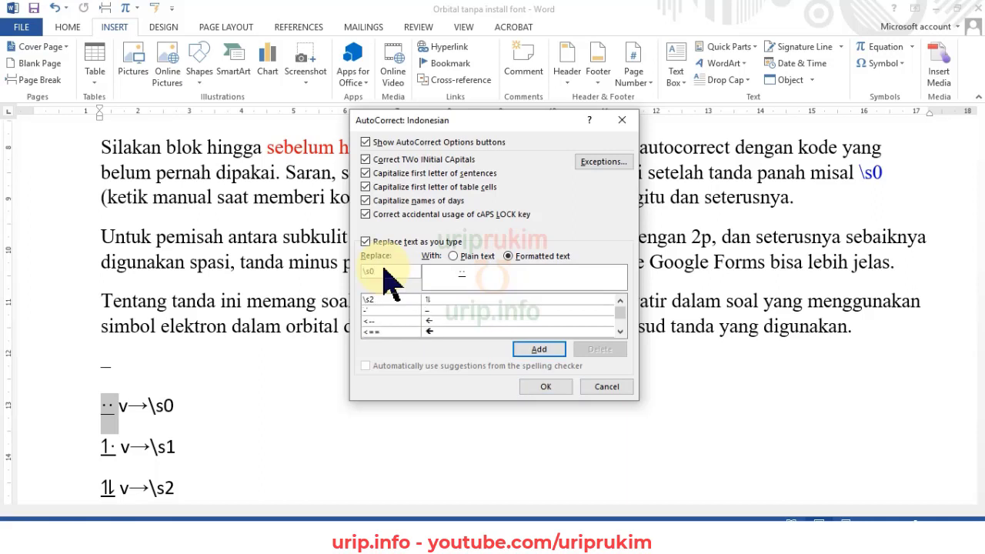
left_click(541, 350)
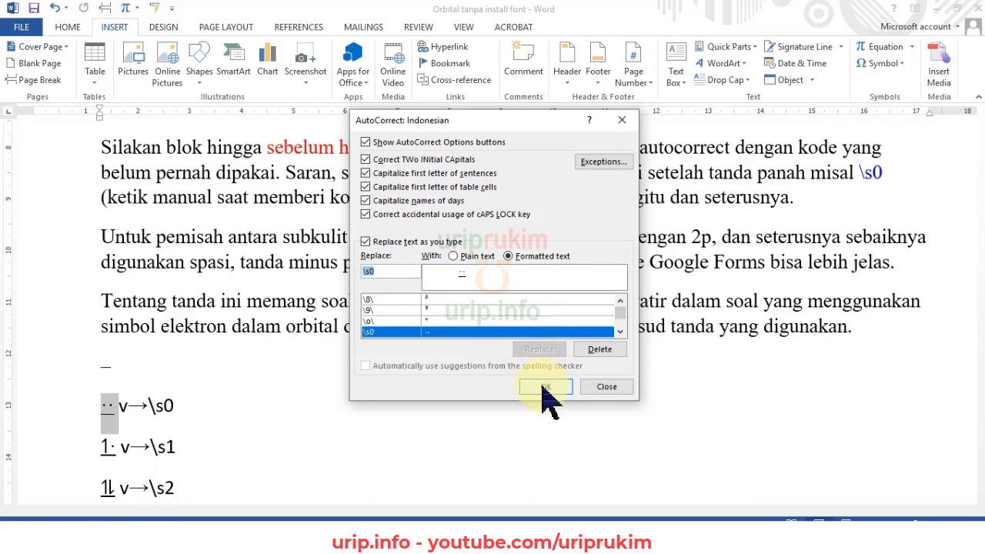
left_click(545, 386)
left_click(264, 406)
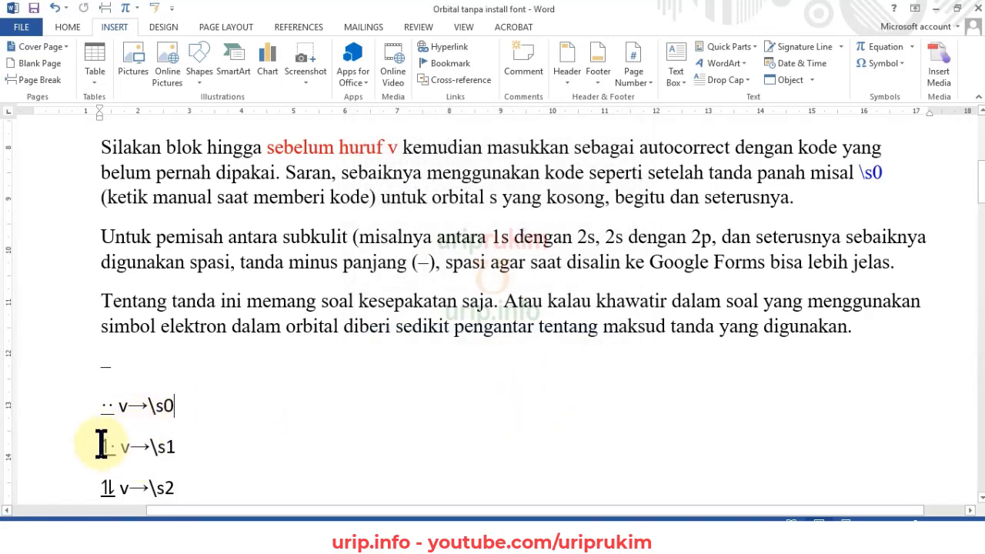
Step: Save the half-filled s-orbital box as formatted AutoCorrect entry \s1
left_click_drag(101, 447, 115, 446)
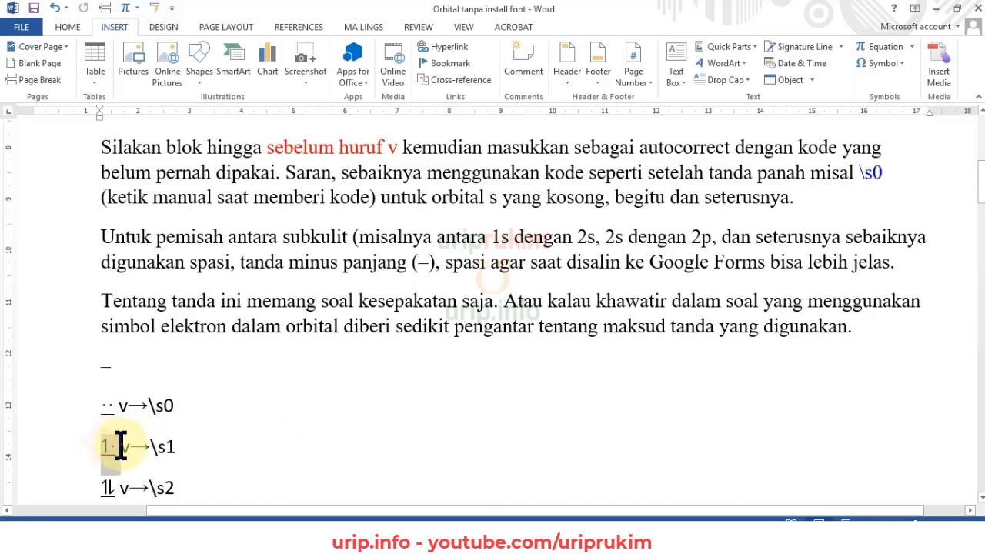
left_click(153, 9)
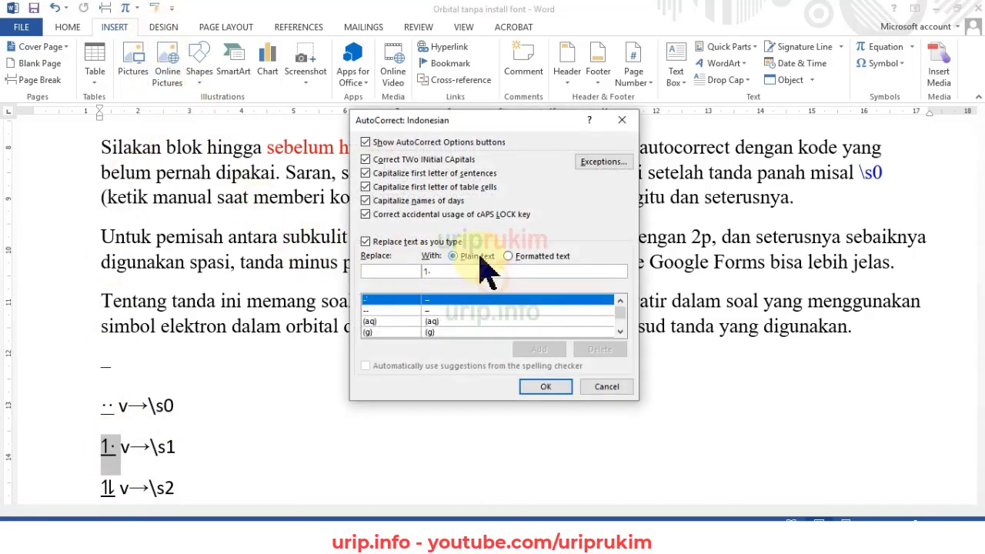
left_click(508, 256)
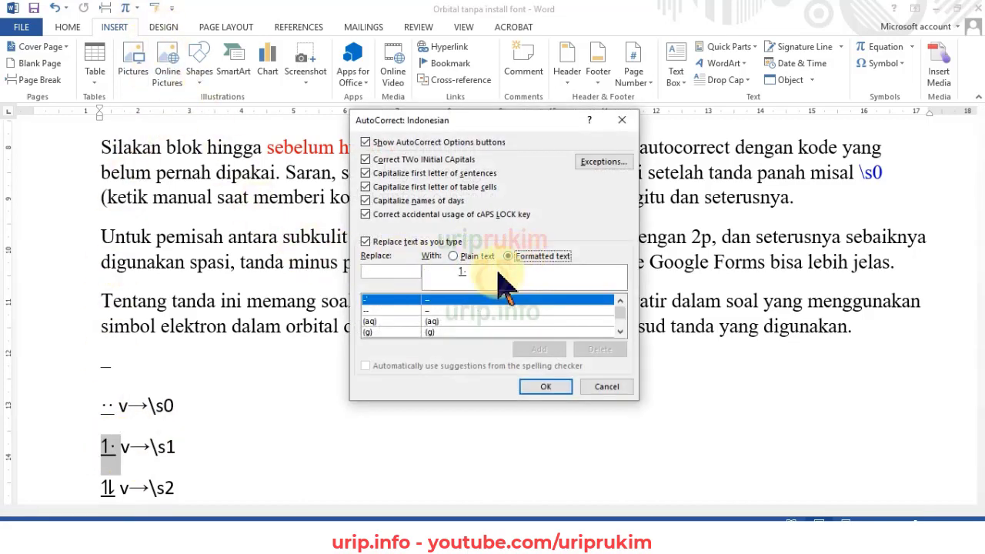
left_click(379, 271)
type("\\")
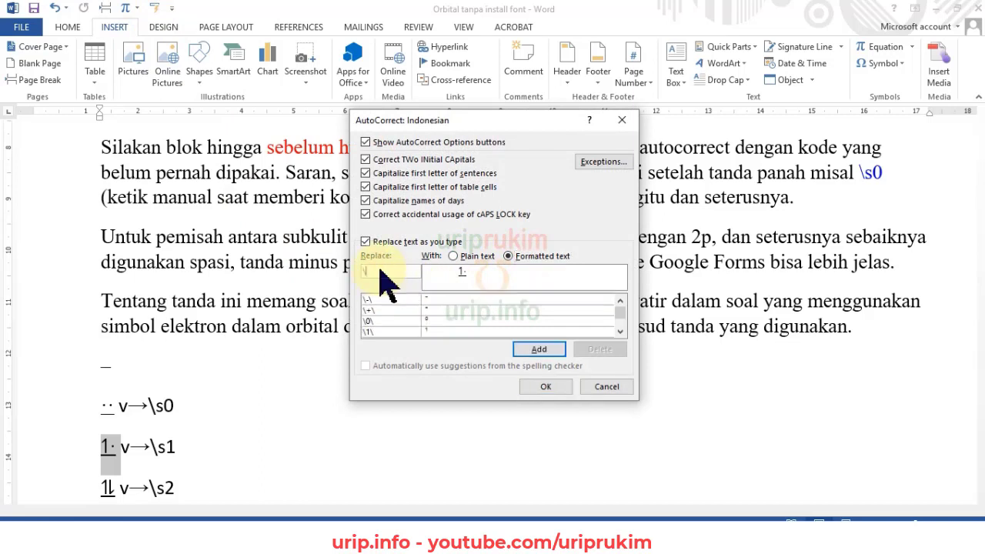
type("s1")
left_click(538, 348)
left_click(543, 386)
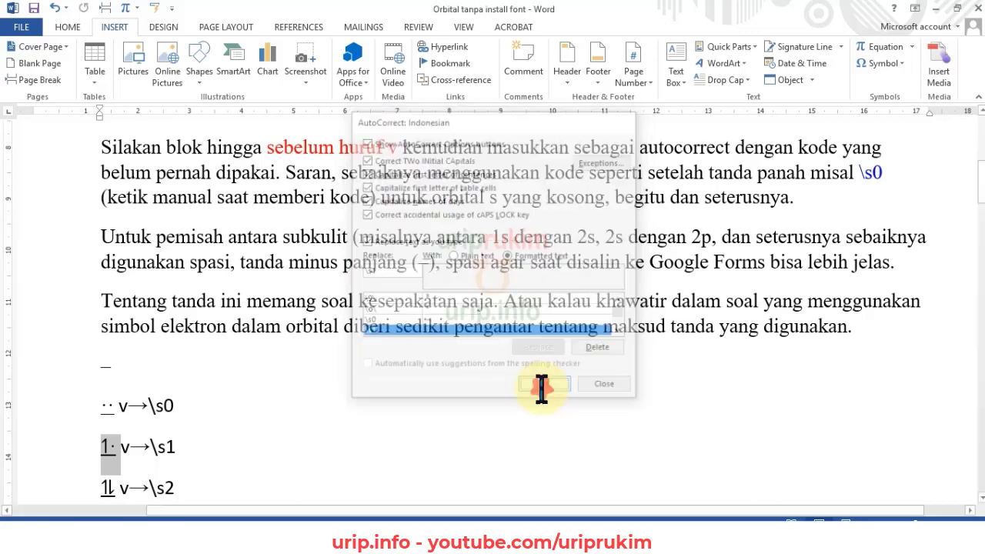
Step: Save the full s-orbital box as formatted AutoCorrect entry \s2
scroll(158, 453, "down", 3)
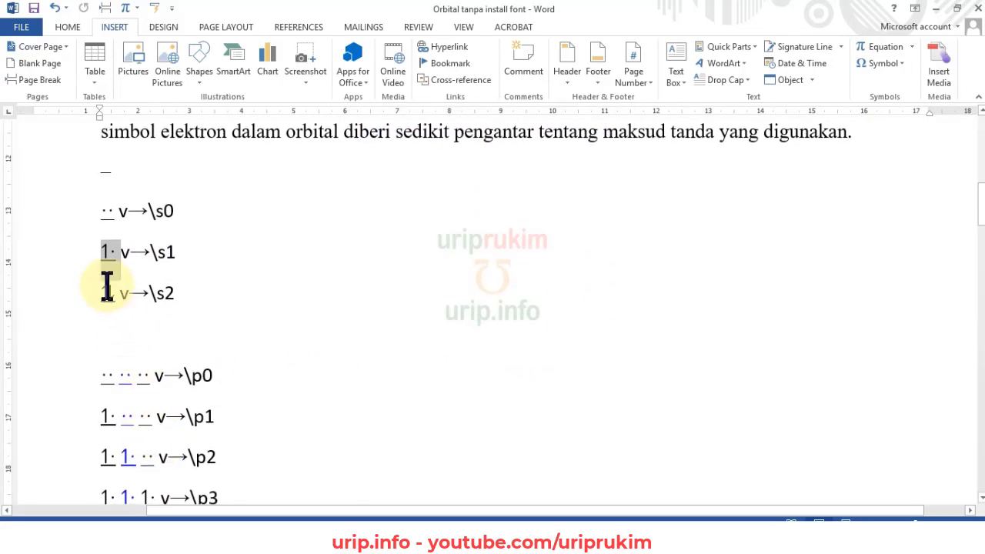
double_click(106, 288)
left_click(154, 8)
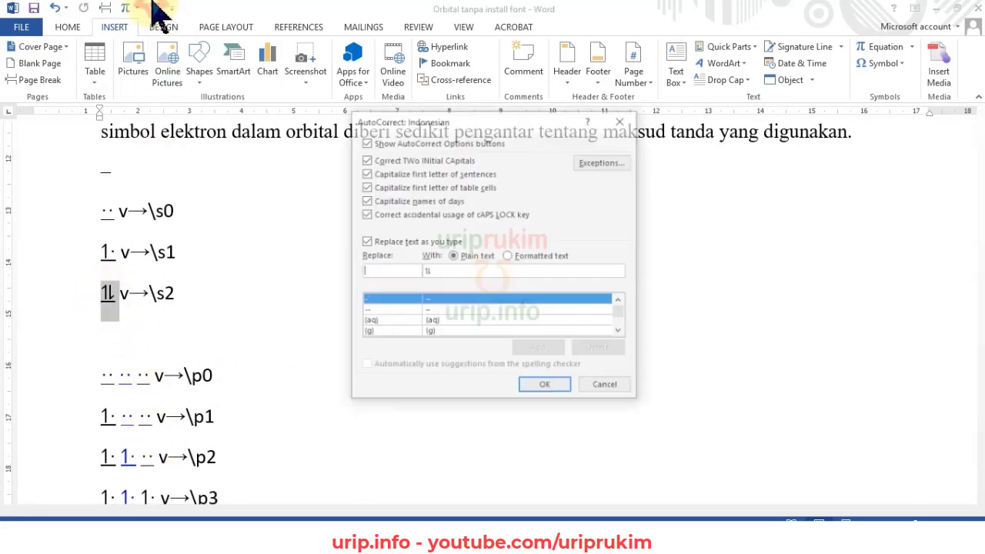
left_click(529, 258)
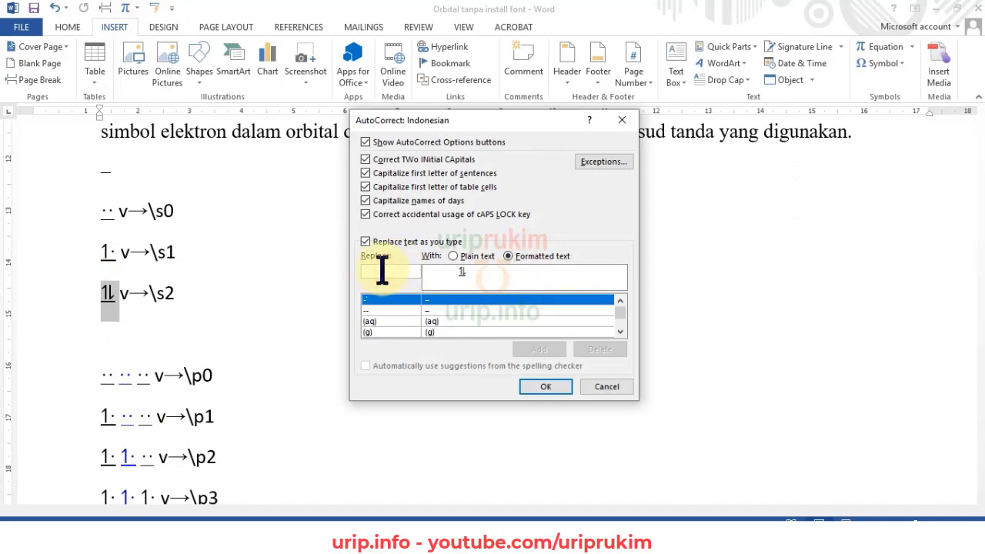
type("\\s2")
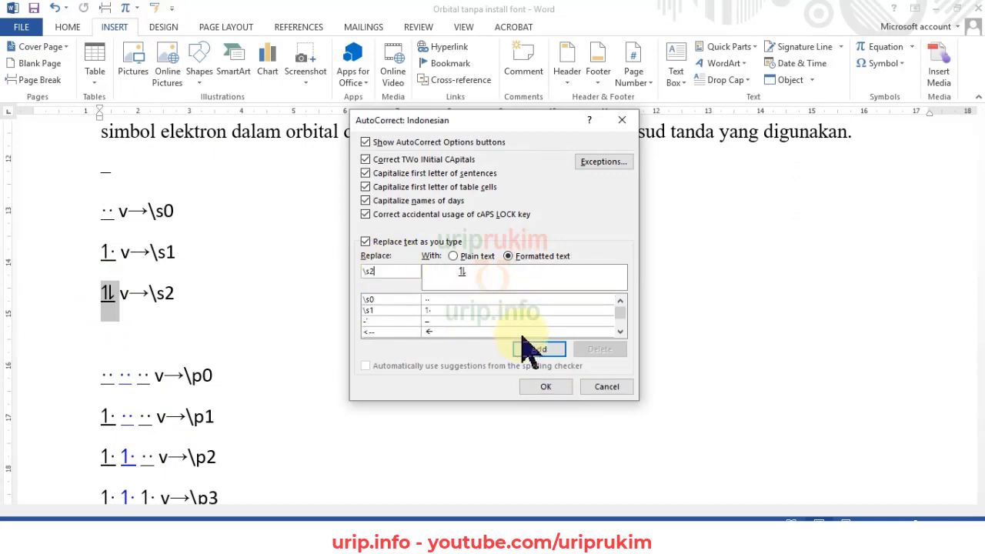
left_click(538, 348)
left_click(546, 387)
Step: Bring the three empty p-orbital boxes into AutoCorrect as the replacement
scroll(135, 329, "down", 1)
left_click_drag(100, 312, 154, 311)
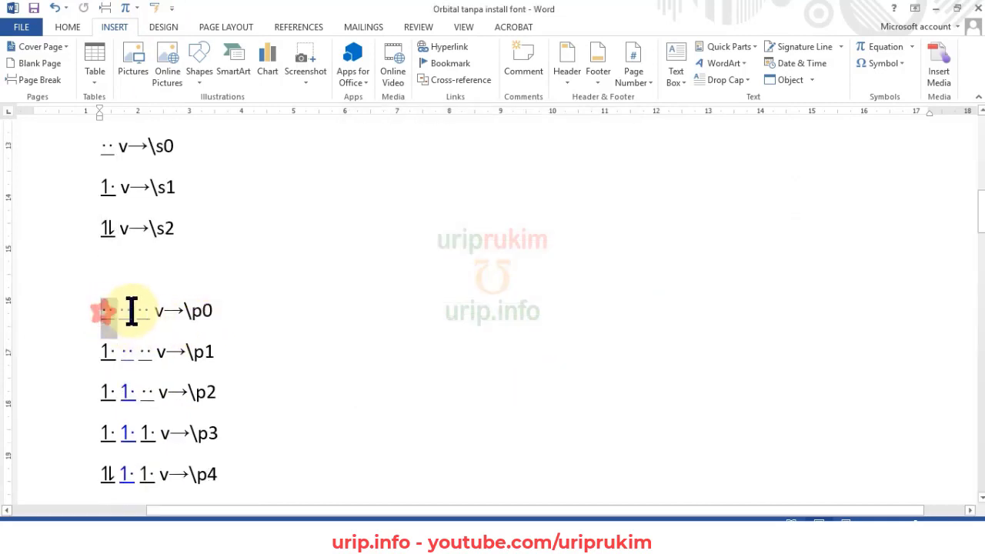
left_click(154, 10)
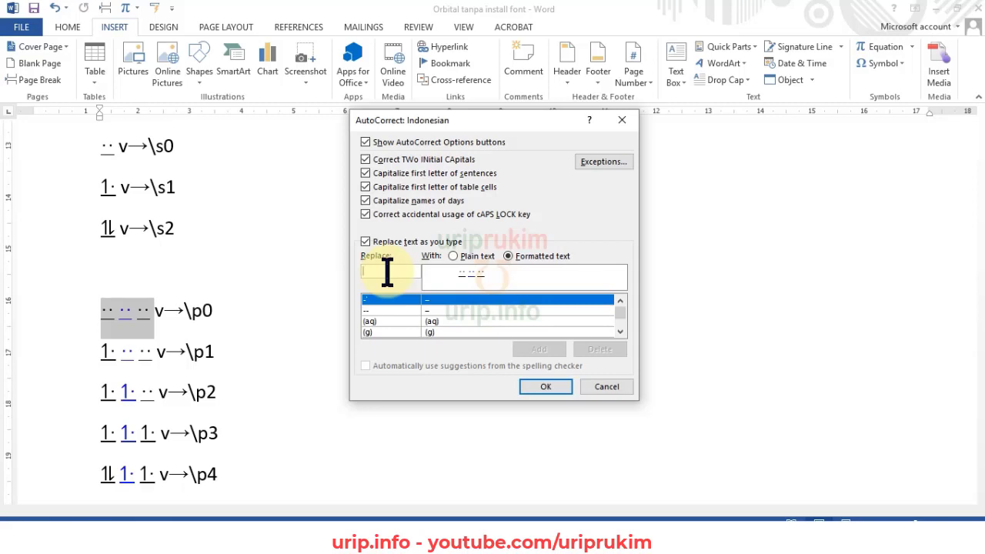
Step: Save the empty p-orbital set as formatted AutoCorrect entry \p0
type("\\p0")
left_click(538, 349)
left_click(545, 386)
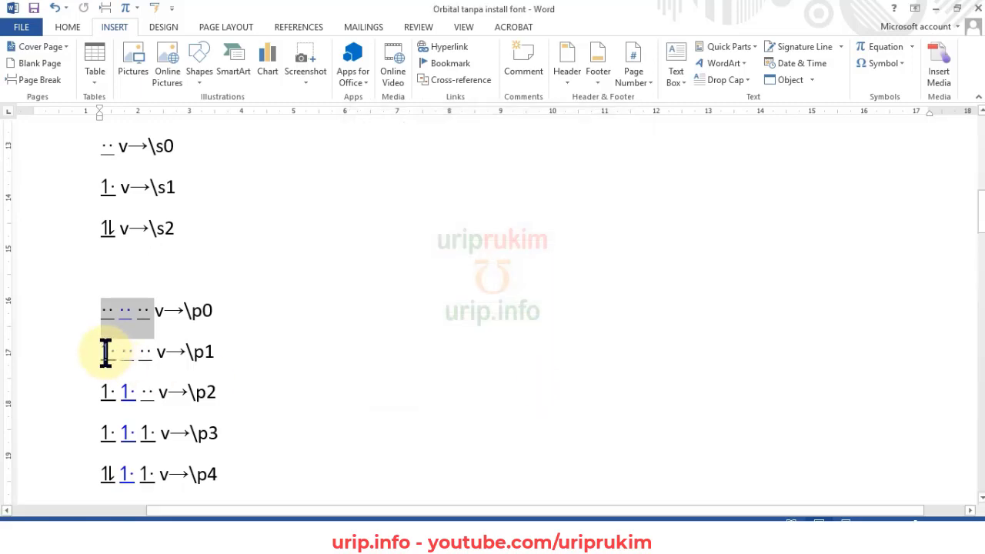
Step: Save the one-electron p-orbital set as formatted AutoCorrect entry \p1
left_click_drag(101, 351, 156, 352)
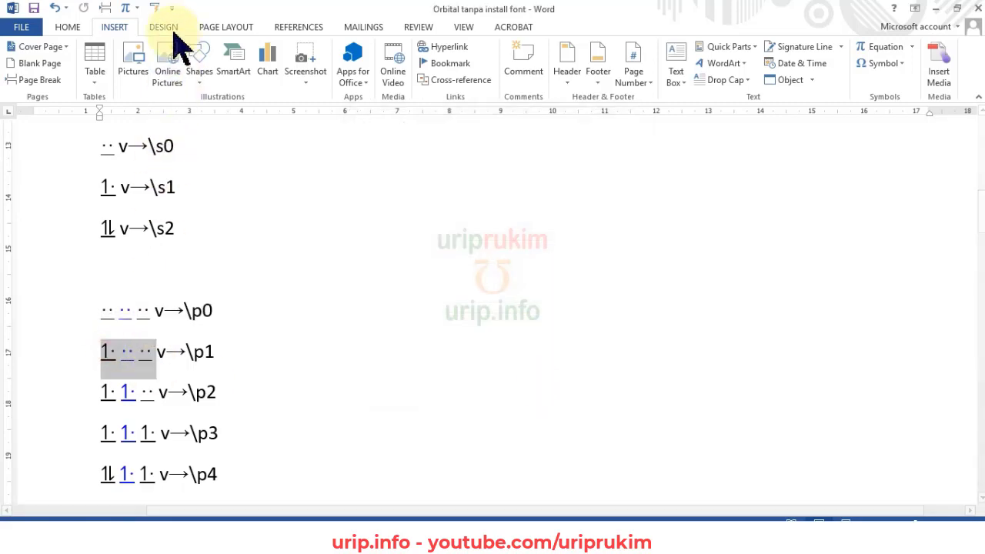
left_click(155, 8)
left_click(530, 256)
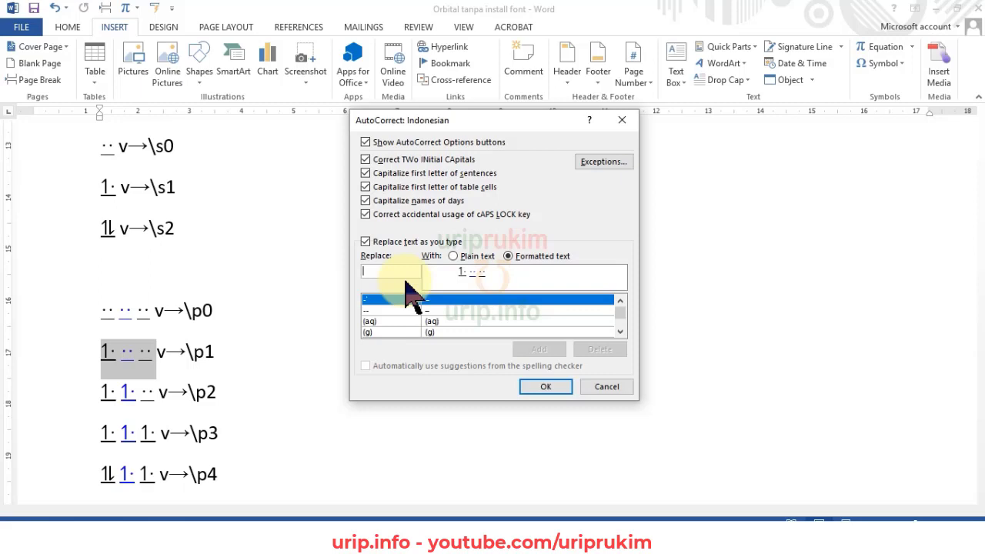
type("\\")
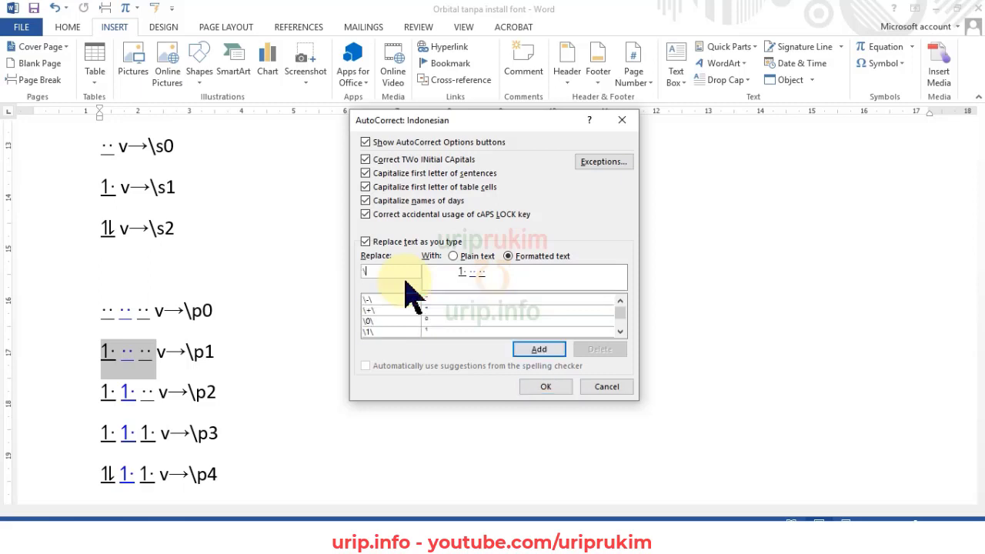
type("p1")
left_click(542, 349)
left_click(546, 386)
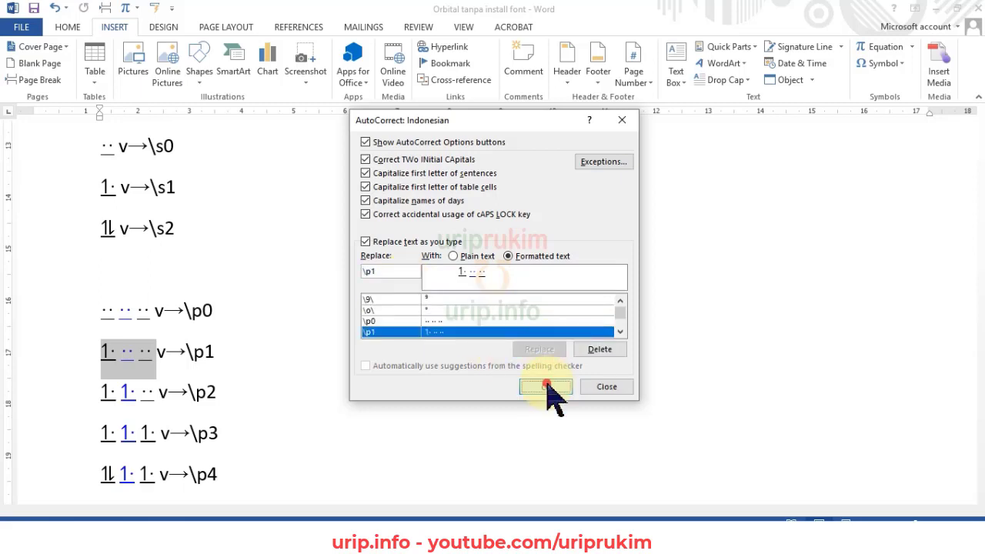
Step: Save the two-electron p-orbital set as formatted AutoCorrect entry \p2
left_click_drag(102, 391, 158, 392)
key("alt+t")
key("a")
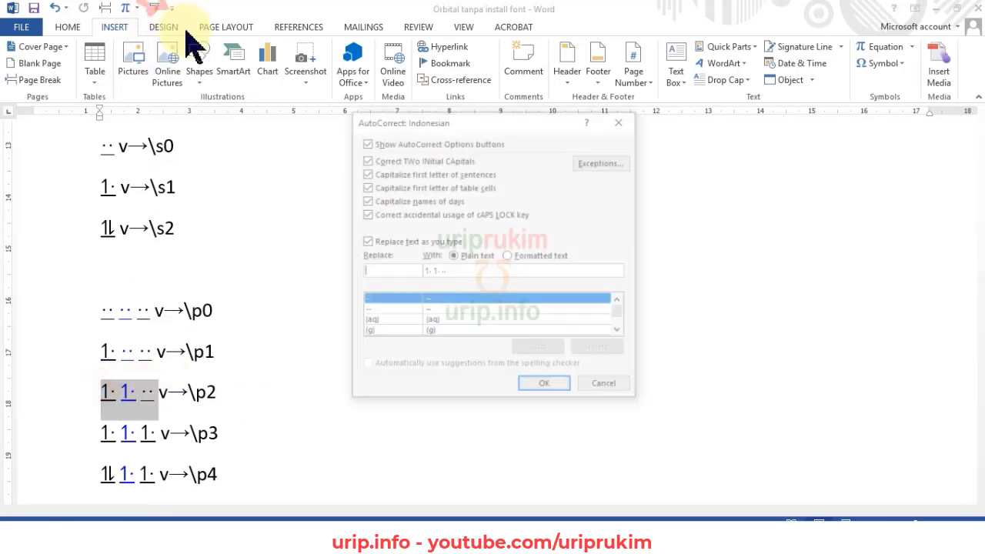
left_click(508, 255)
left_click(379, 270)
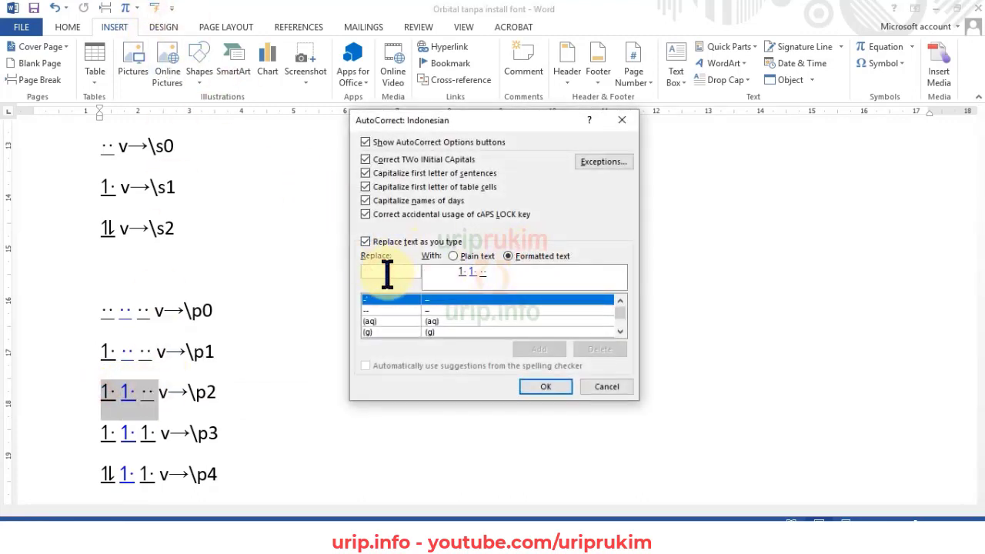
type("\\p2")
left_click(551, 350)
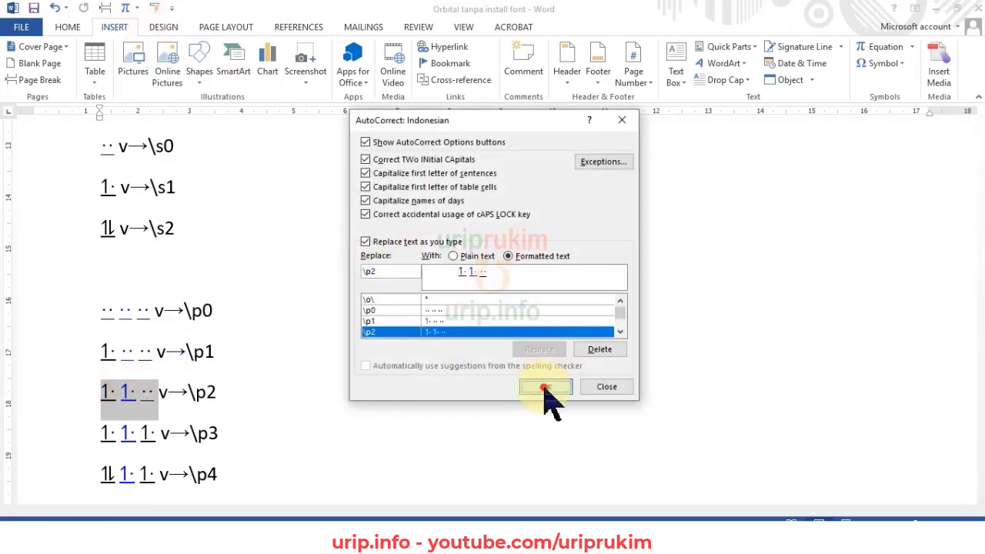
left_click(546, 386)
scroll(235, 374, "down", 3)
left_click_drag(101, 303, 160, 304)
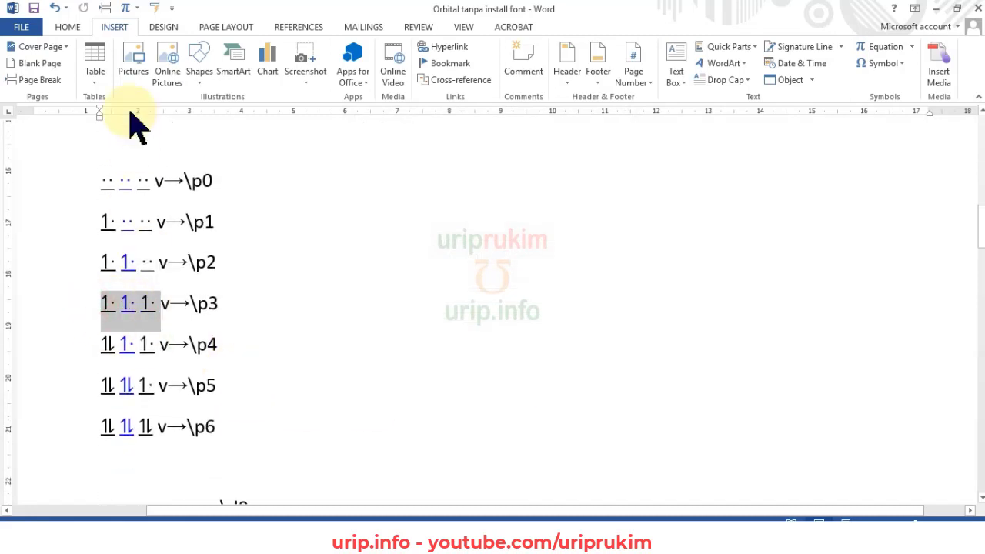
Step: Save the selected p-orbital pattern as formatted AutoCorrect entry \p3
left_click(155, 8)
left_click(508, 255)
left_click(387, 269)
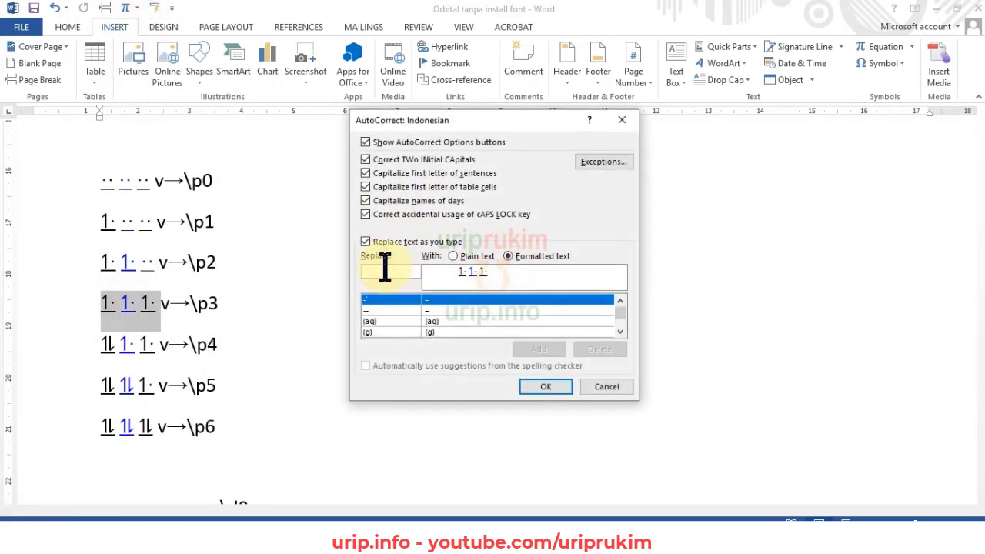
type("\\p3")
left_click(538, 349)
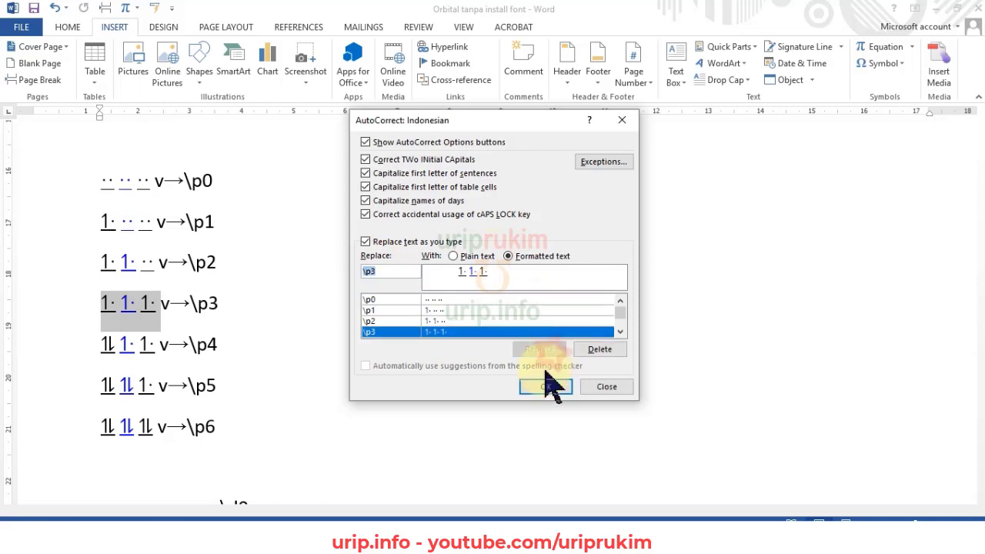
left_click(545, 386)
Step: Save the \p4 line's orbital boxes as formatted AutoCorrect entry \p4
left_click_drag(101, 343, 156, 344)
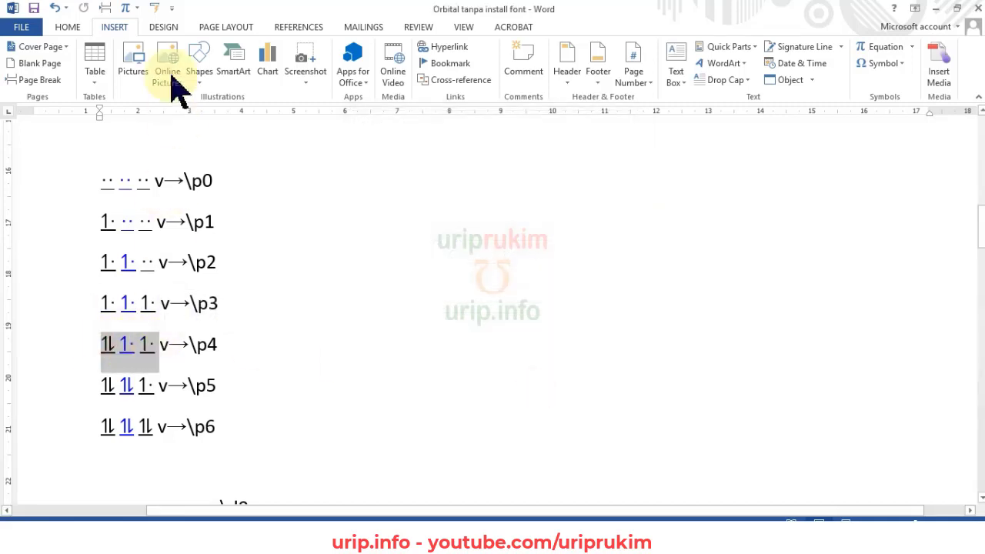
left_click(154, 8)
left_click(543, 256)
left_click(384, 270)
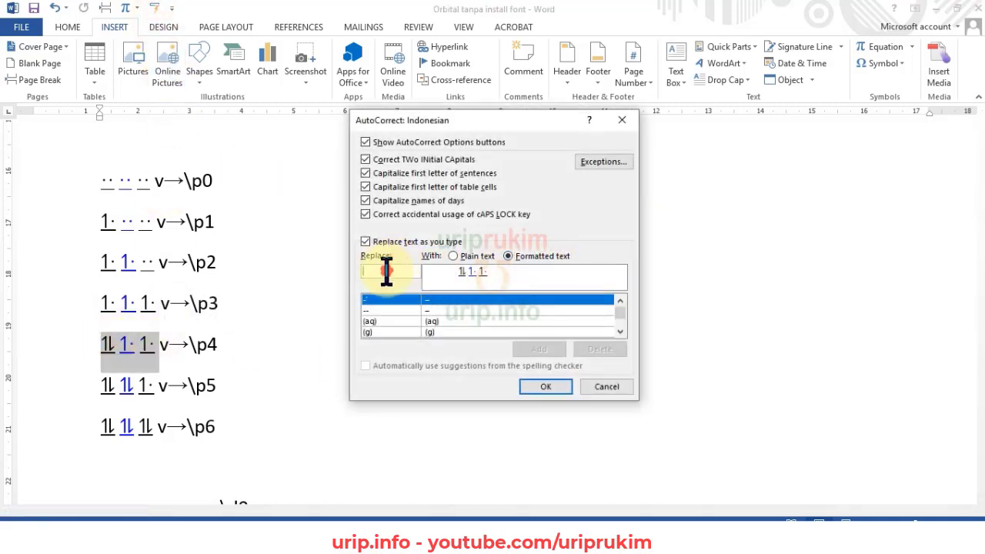
type("\\p4")
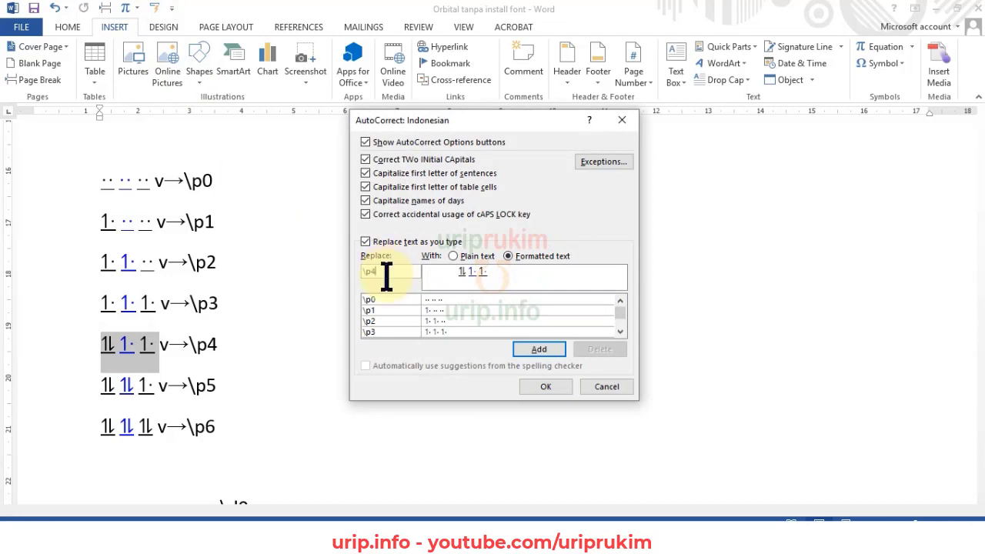
left_click(539, 349)
left_click(545, 386)
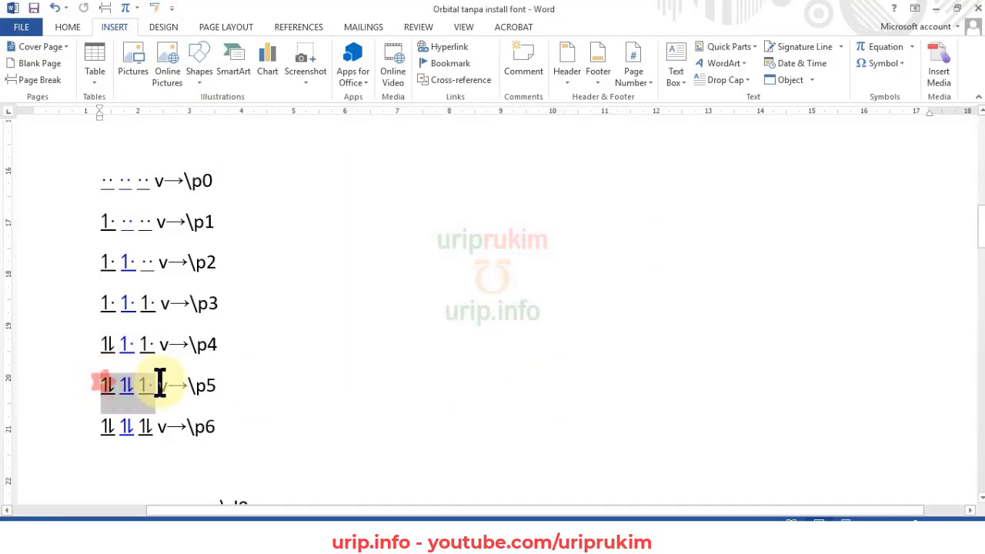
Step: Save the \p5 line's orbital boxes as formatted AutoCorrect entry \p5
left_click_drag(100, 384, 159, 385)
left_click(155, 8)
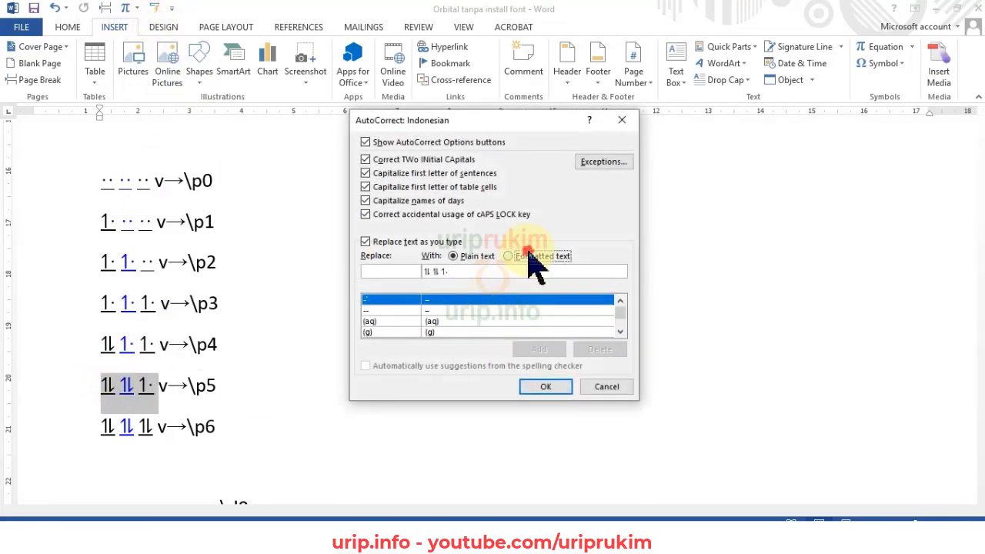
left_click(508, 255)
left_click(378, 271)
type("\\p5")
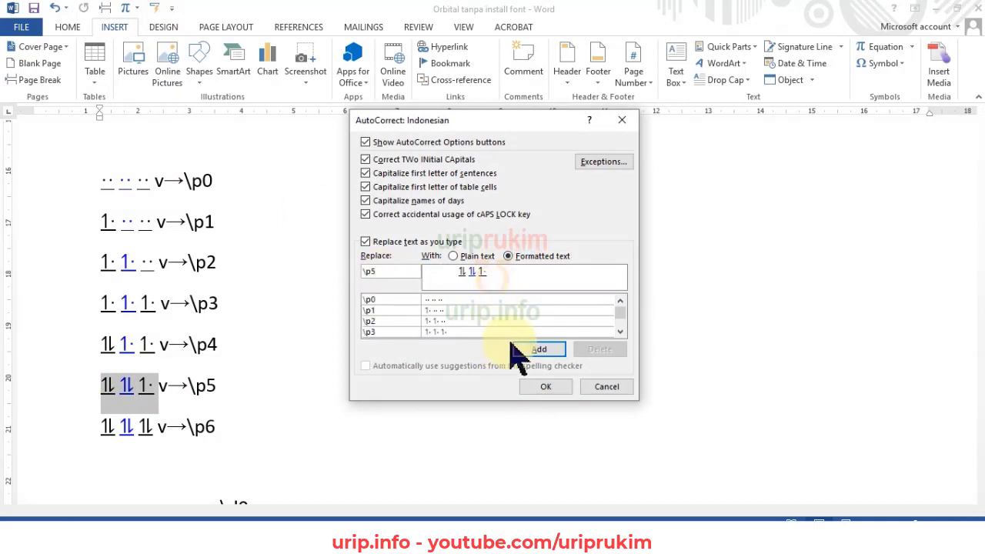
left_click(538, 349)
left_click(545, 386)
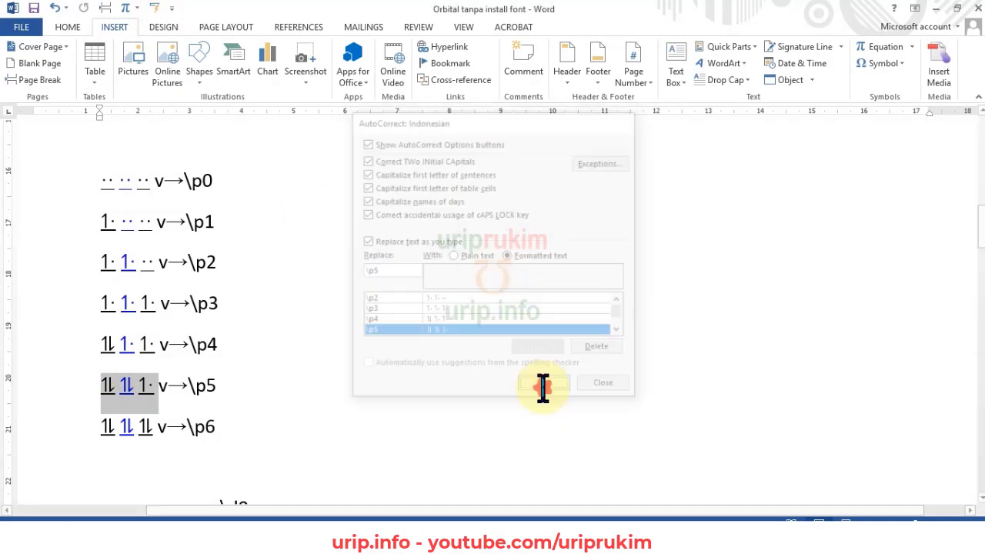
Step: Save the \p6 line's orbital boxes as formatted AutoCorrect entry \p6
left_click_drag(94, 428, 157, 427)
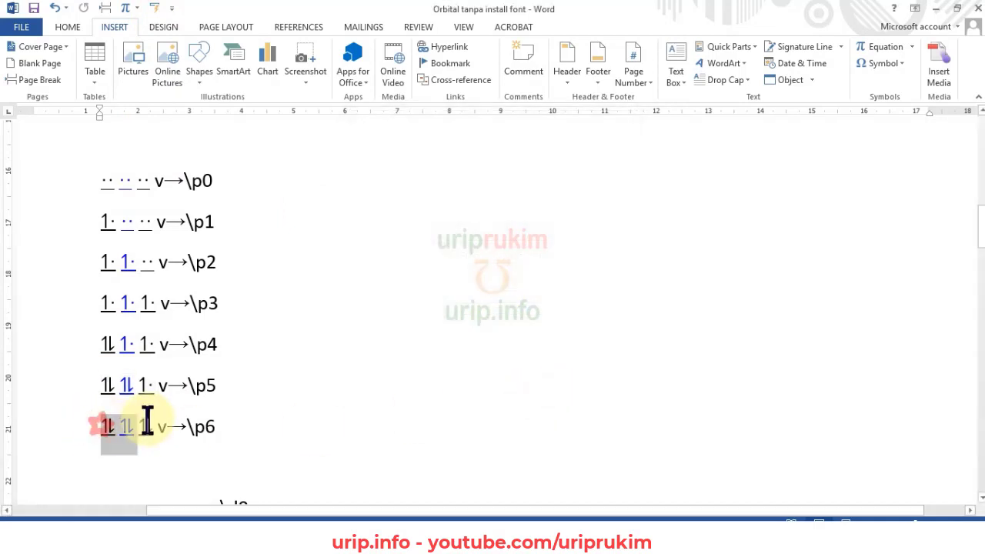
left_click(155, 7)
left_click(507, 255)
left_click(388, 270)
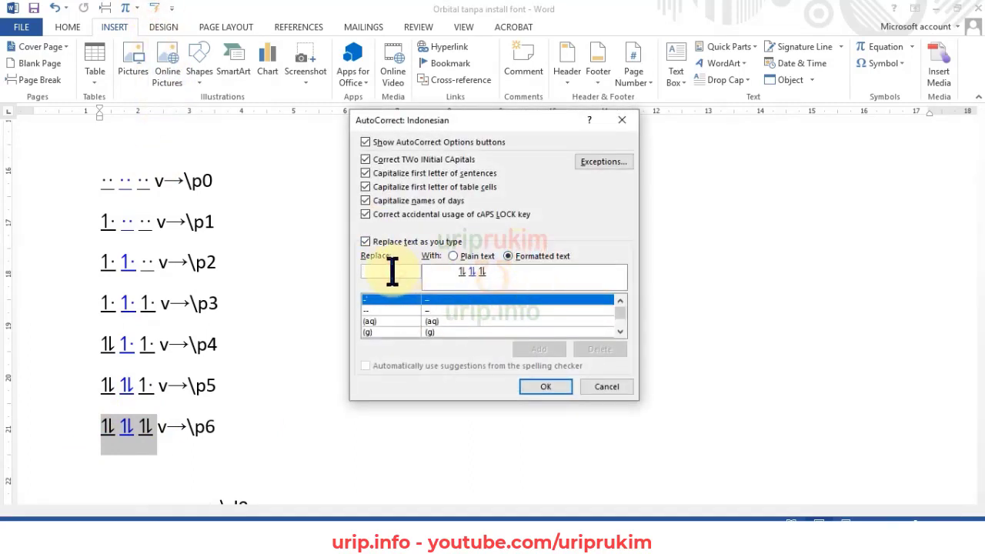
type("\\p6")
left_click(539, 349)
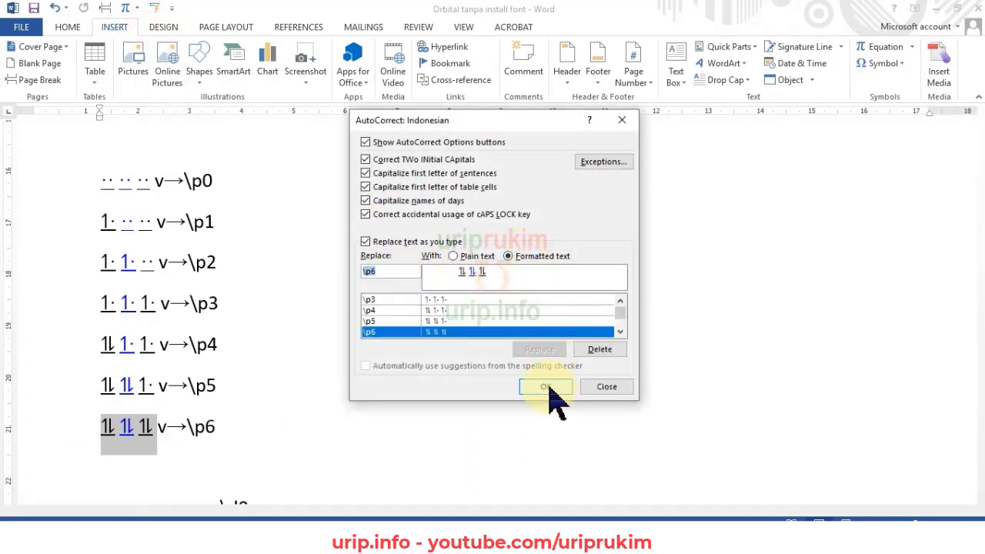
left_click(545, 386)
left_click(324, 368)
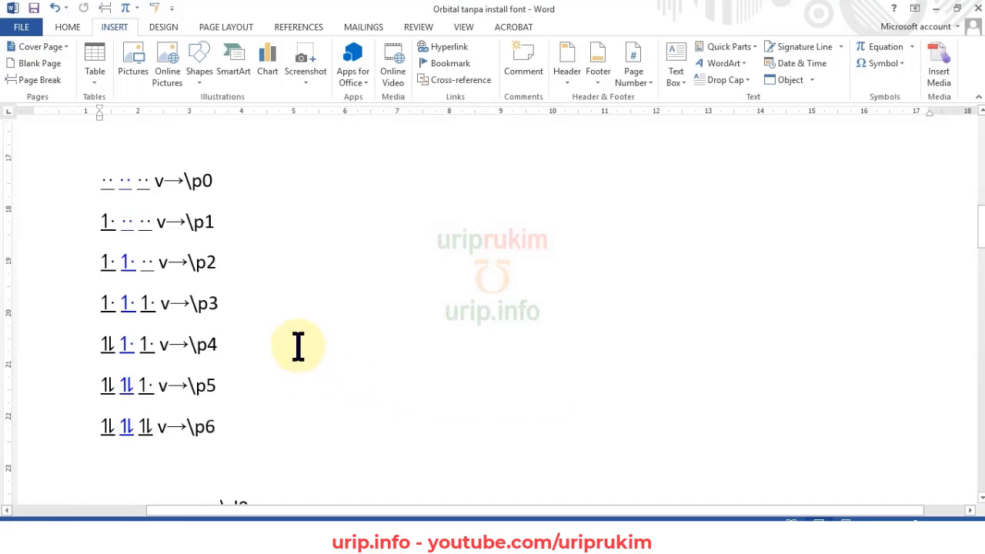
Step: Review the orbital shortcut list, then bring up the 'Penulisan konfigurasi elektron atom' document
scroll(300, 345, "down", 7)
scroll(292, 346, "down", 3)
scroll(292, 346, "down", 3)
scroll(291, 346, "down", 3)
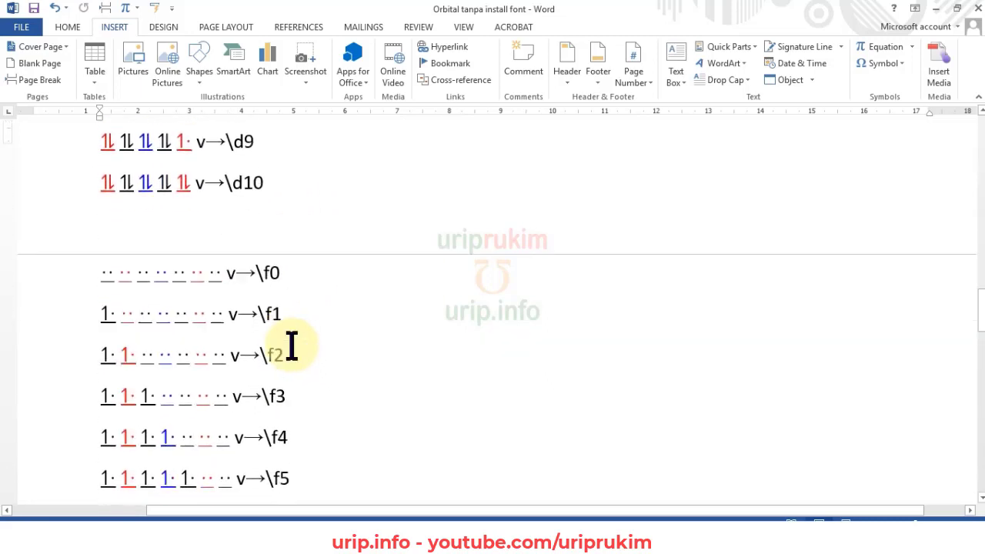
scroll(291, 346, "down", 4)
scroll(292, 346, "down", 4)
scroll(291, 345, "down", 2)
scroll(292, 345, "down", 2)
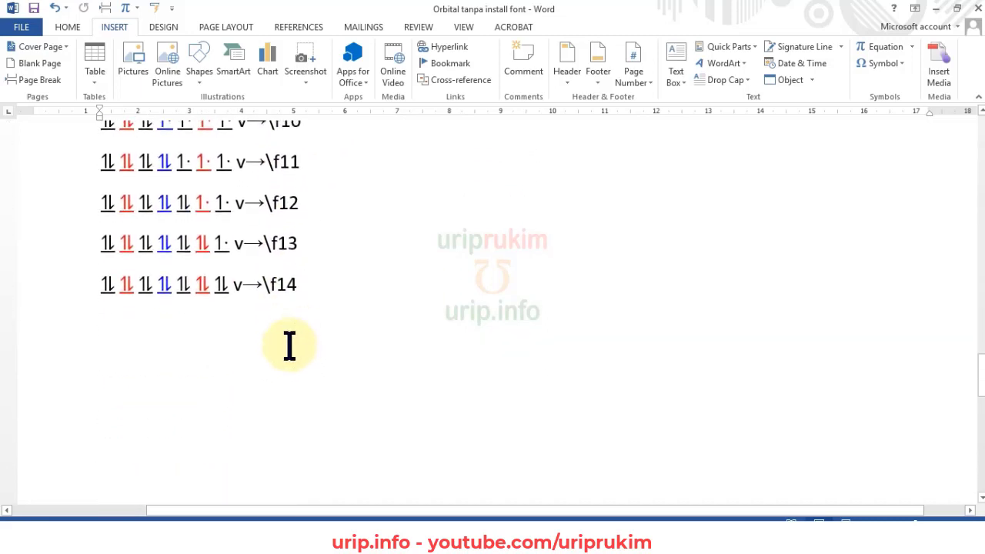
scroll(290, 346, "up", 6)
scroll(290, 346, "up", 9)
scroll(290, 346, "up", 3)
scroll(289, 346, "up", 6)
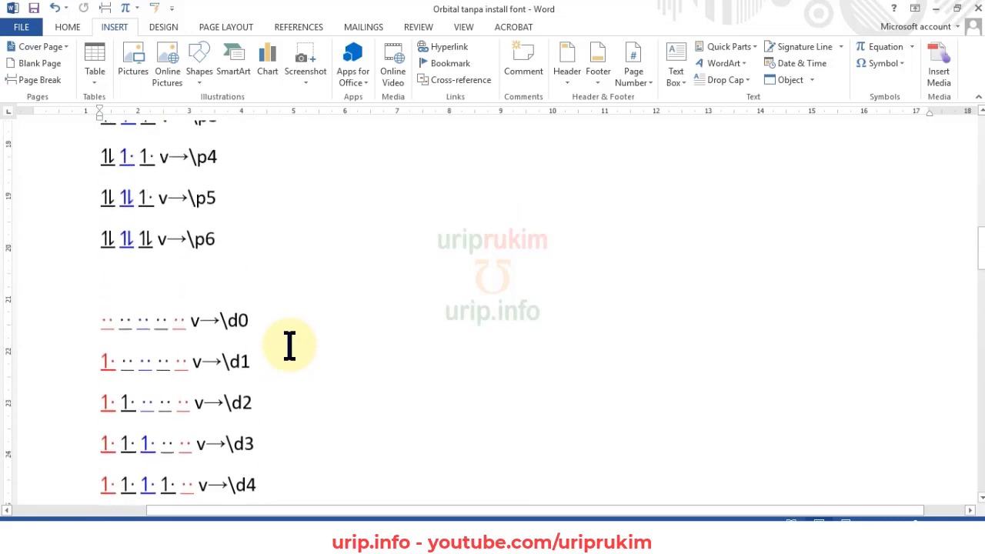
scroll(289, 346, "up", 5)
scroll(289, 347, "up", 3)
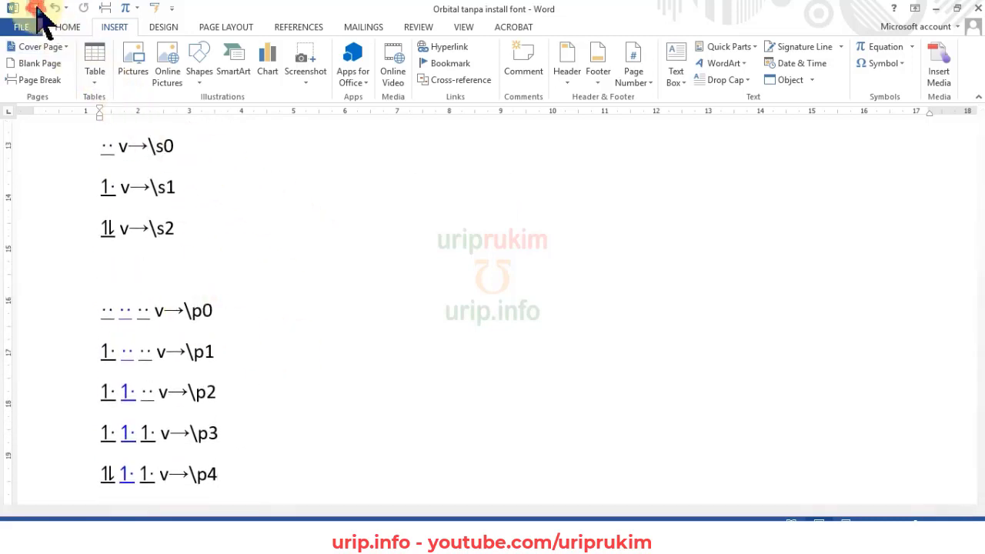
left_click(534, 519)
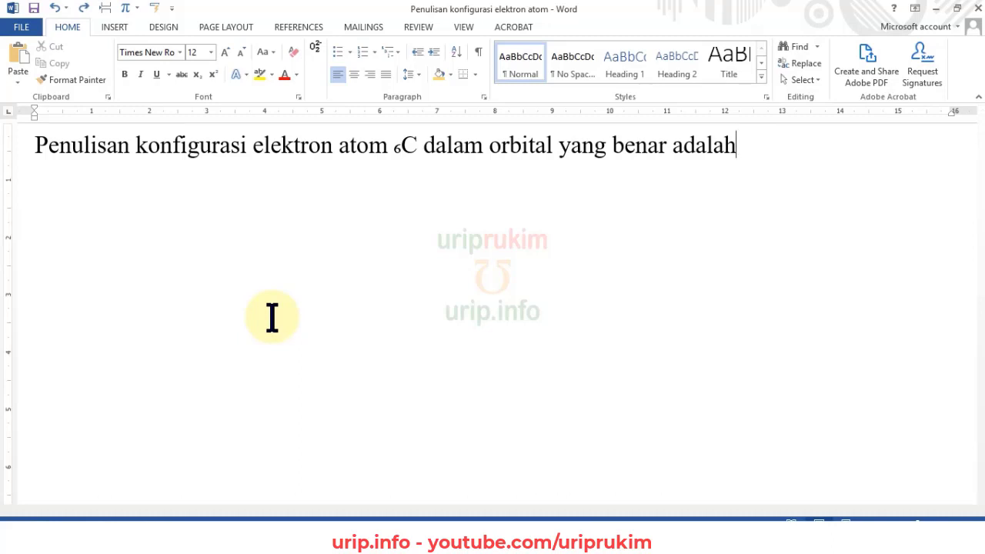
Step: On a new line below the carbon question, type \s2 - \s2 - \p2 so AutoCorrect expands the orbitals
key("Return")
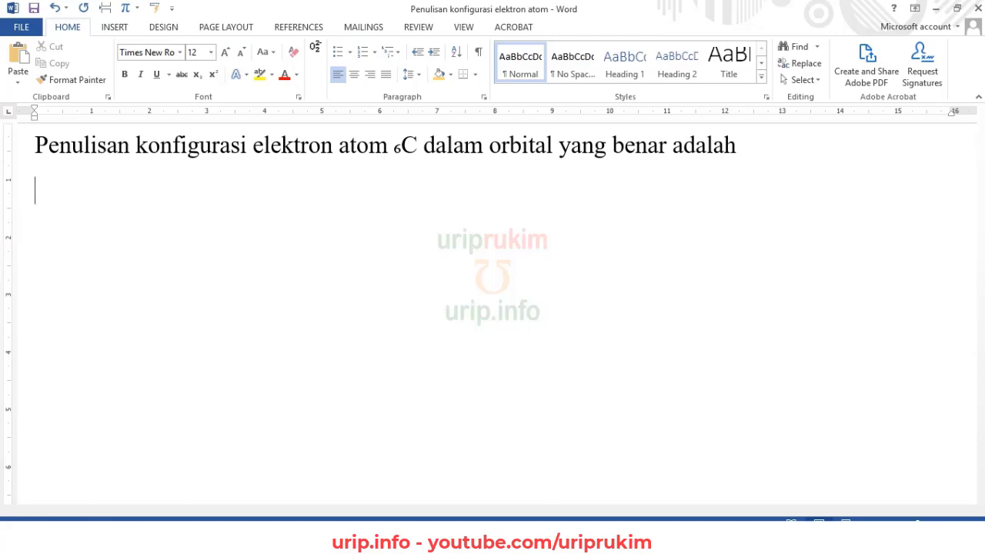
type("\\s ")
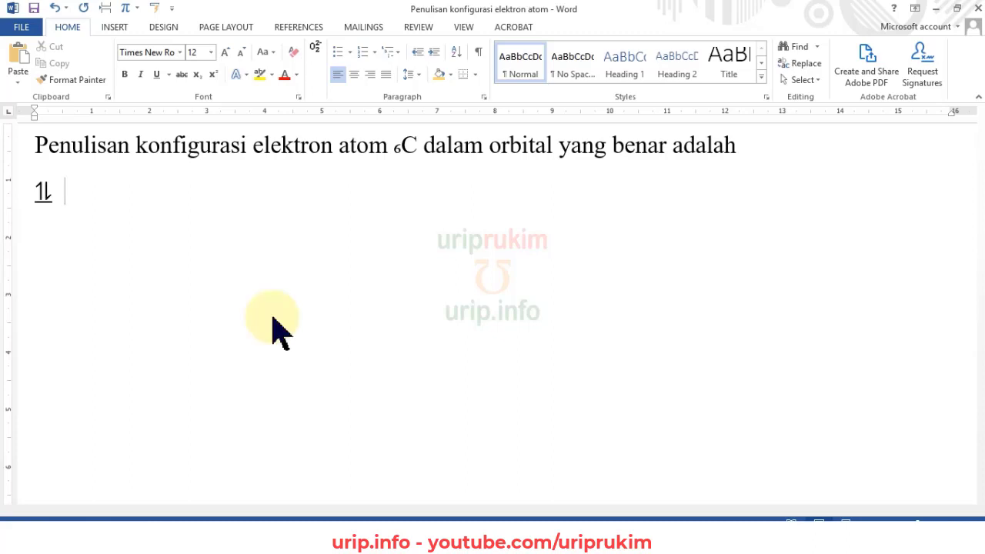
type("--")
type("\\s")
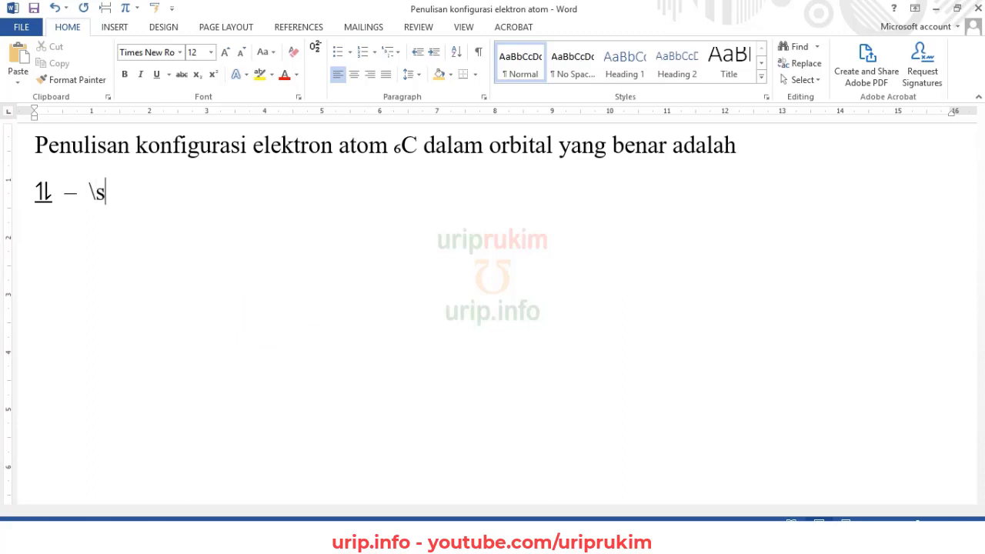
type("2 - ")
type("\\")
type("p")
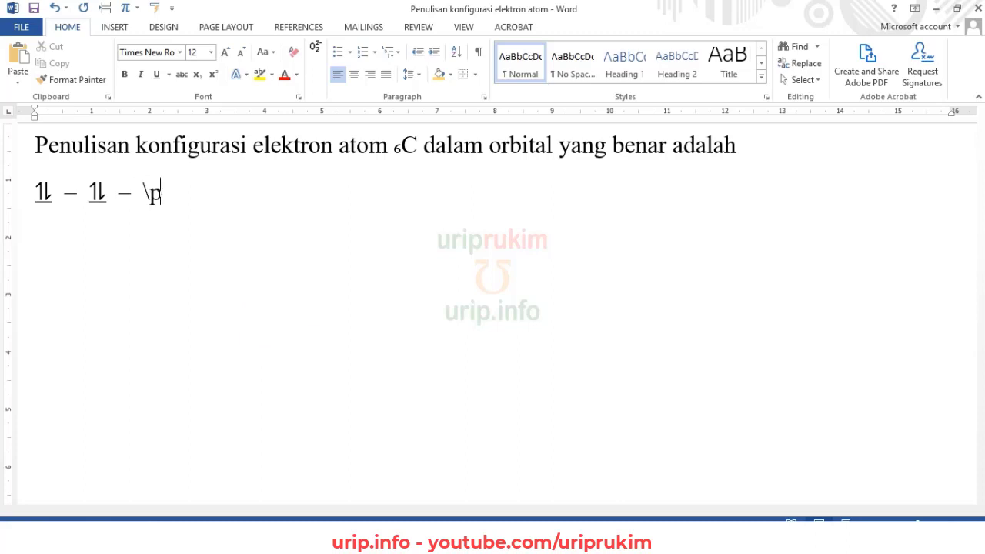
type("2")
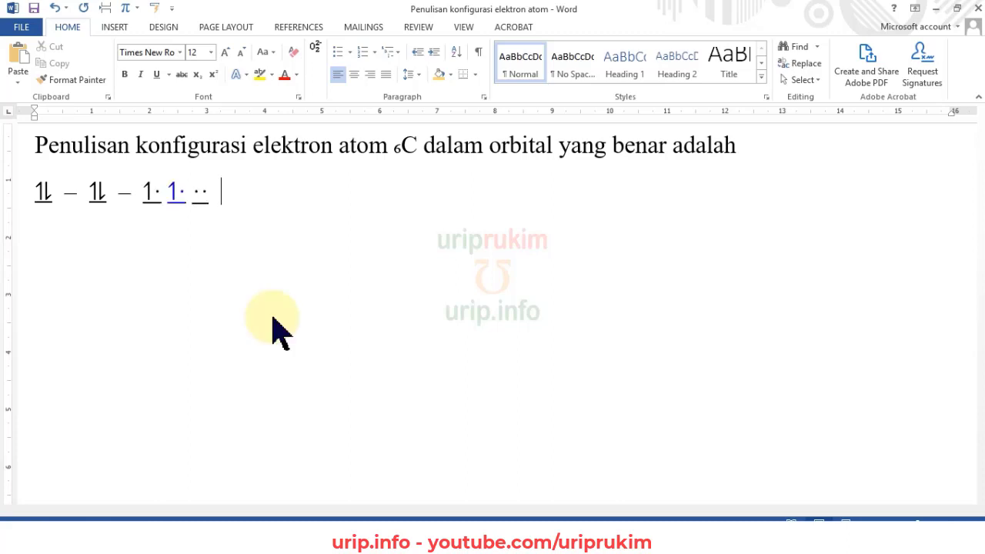
Step: Type the answer lines \s2 - \s1 - \p3, \s1 - \s1 - \p4 and \s1 - \s2 - \p3 below the first
key("Return")
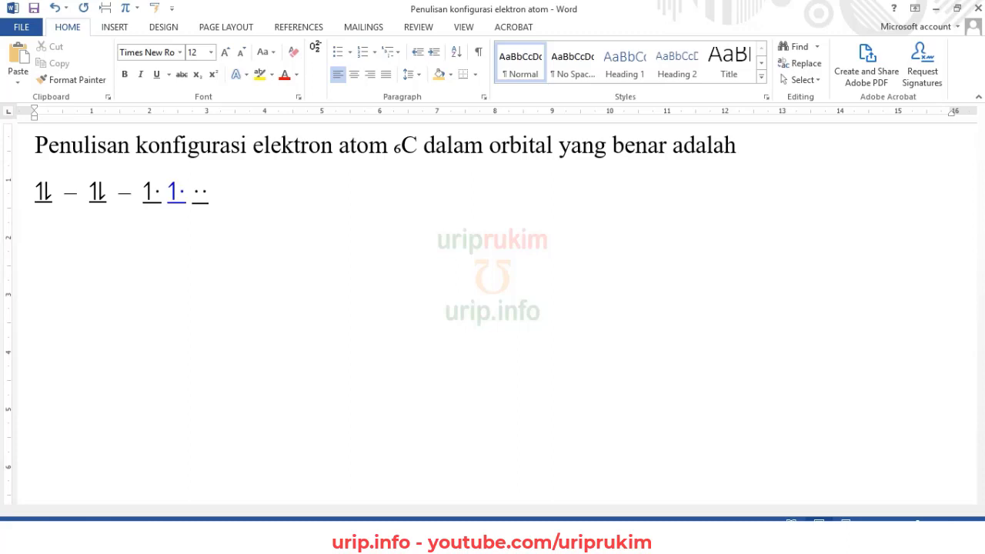
type("\\s2 - ")
type("s1")
type("\\p3")
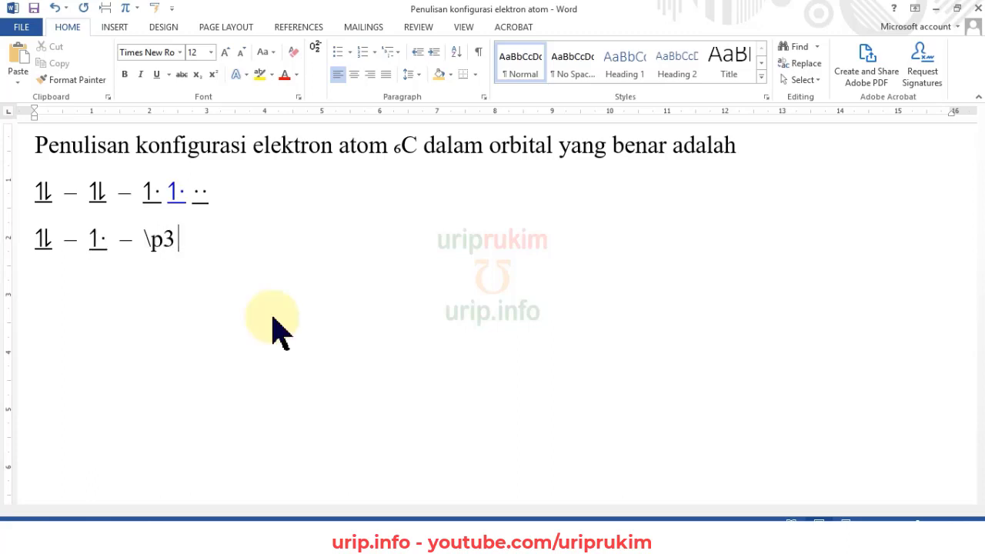
key("Return")
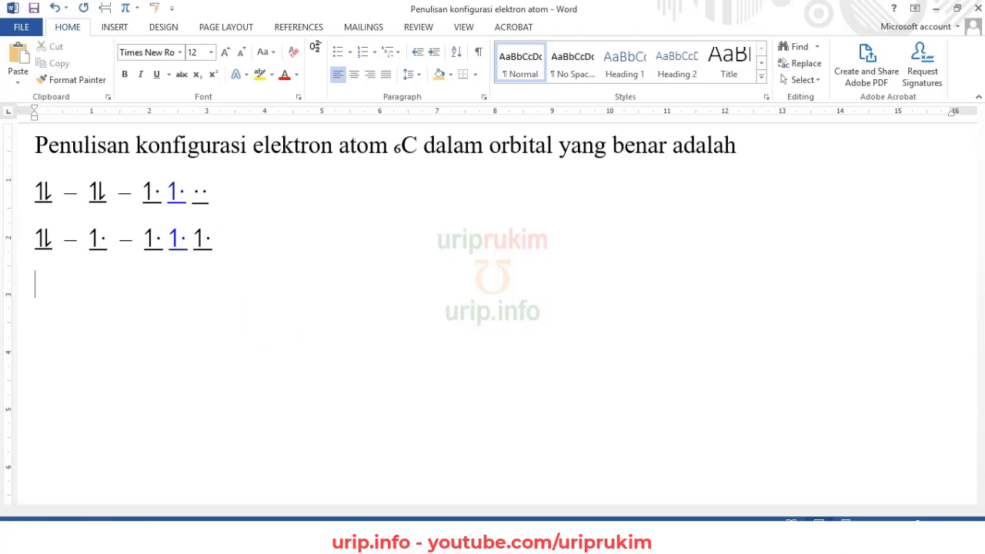
type("\\s1 - ")
type("\\s1")
type(" - ")
type("\\p")
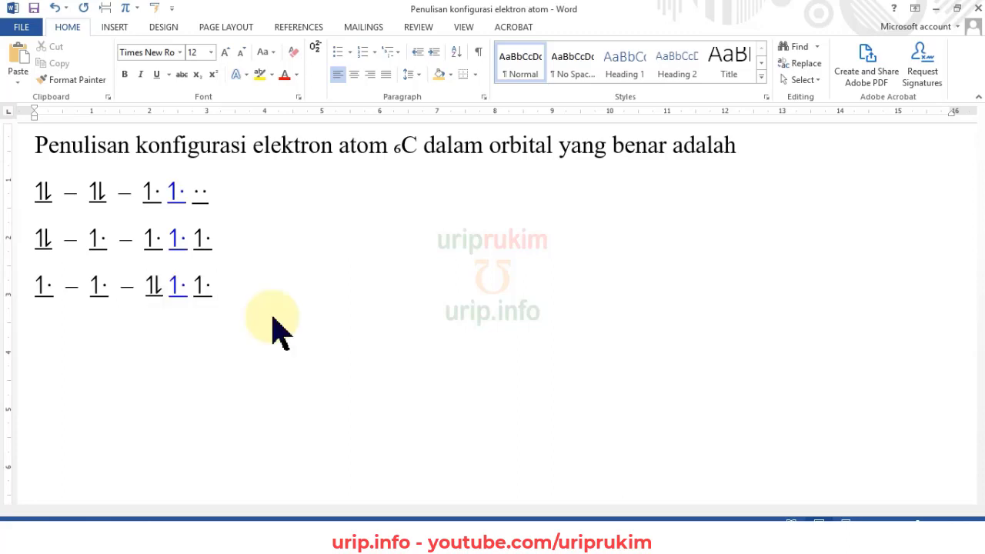
key("Return")
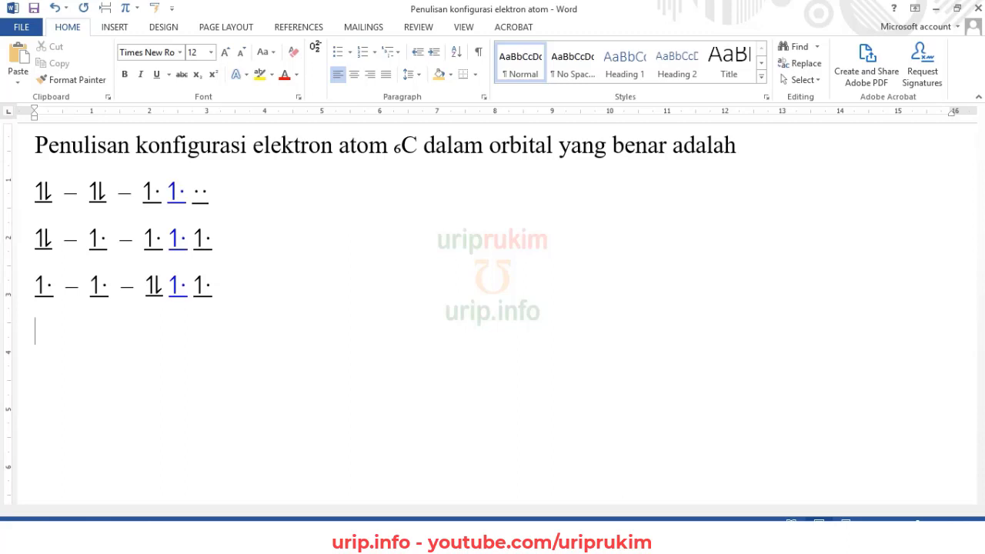
type("\\")
type("s1 - ")
type("\\s2 - ")
type("\\p3")
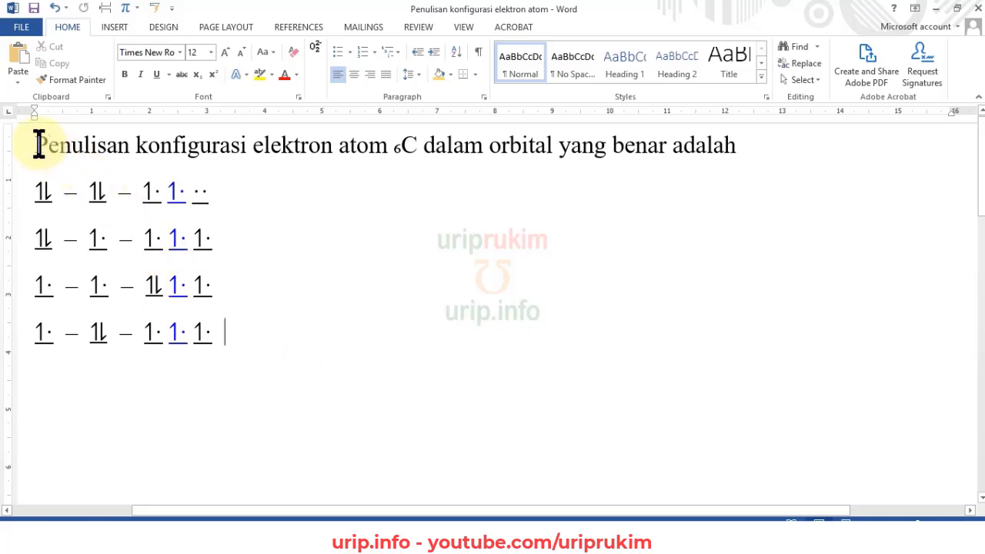
Step: Copy the carbon orbital-configuration sentence from Word and paste it as the form's question text
left_click_drag(36, 145, 708, 149)
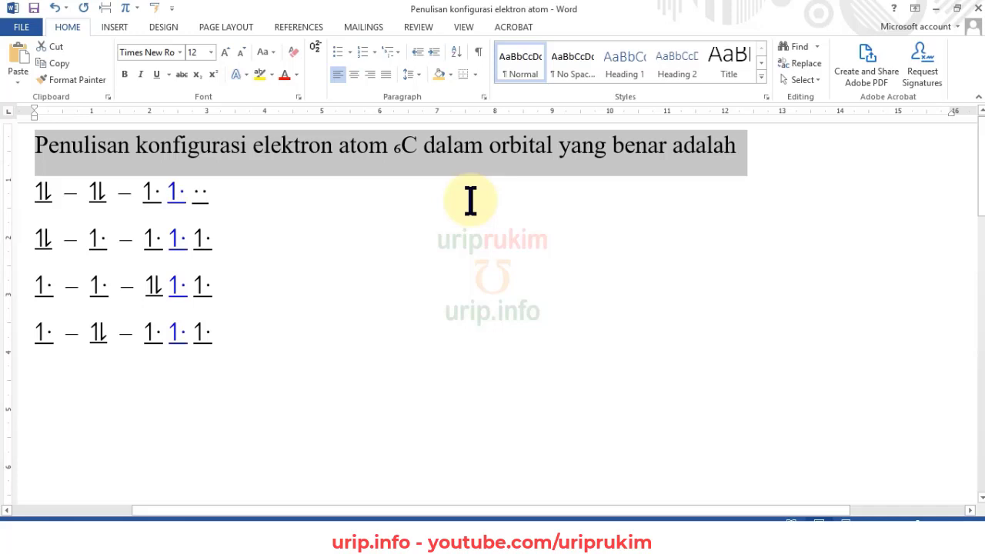
right_click(295, 153)
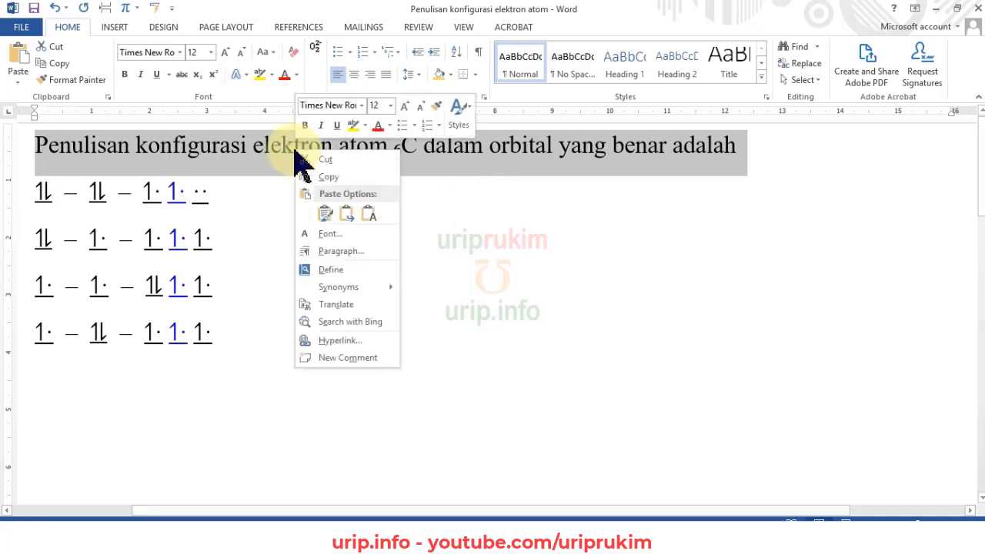
left_click(318, 177)
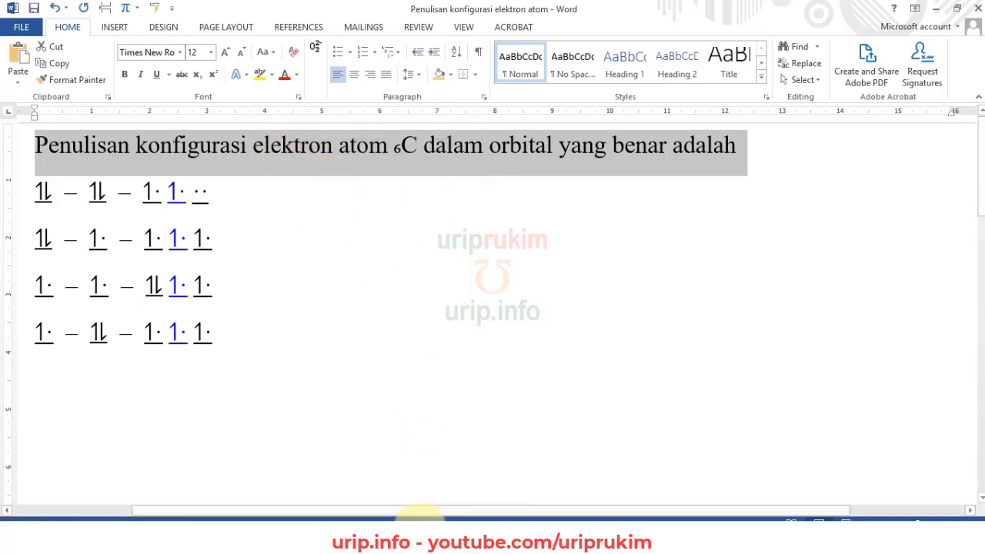
left_click(360, 531)
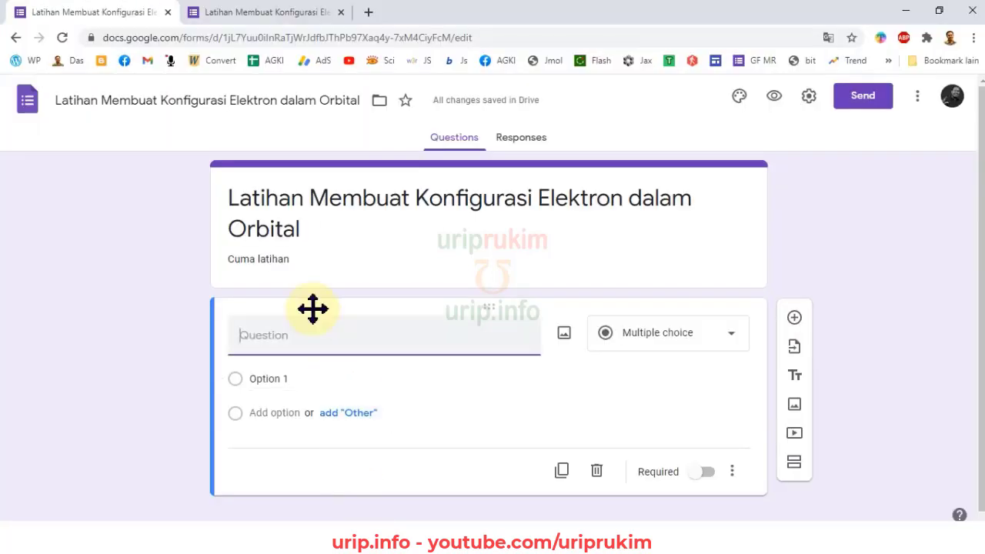
right_click(265, 332)
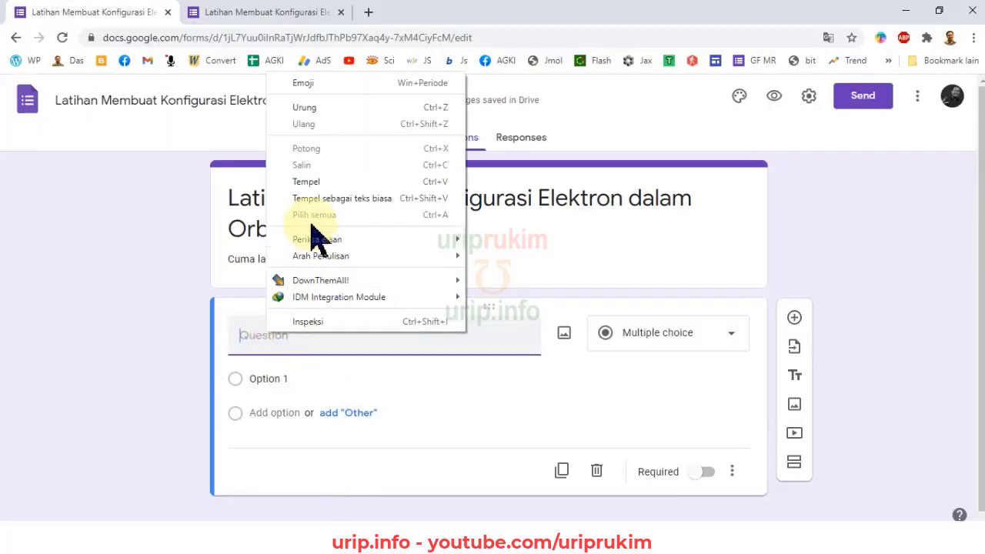
left_click(315, 183)
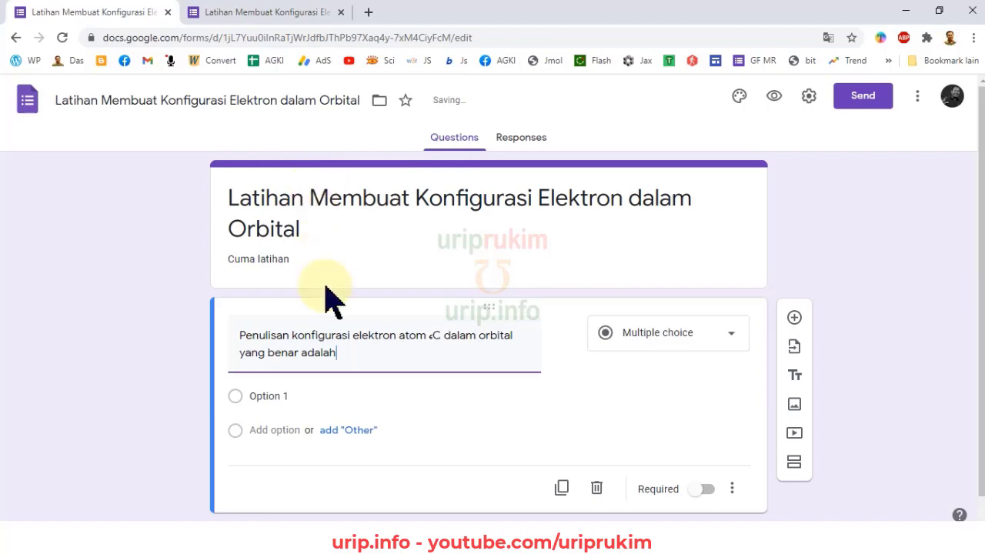
left_click(275, 397)
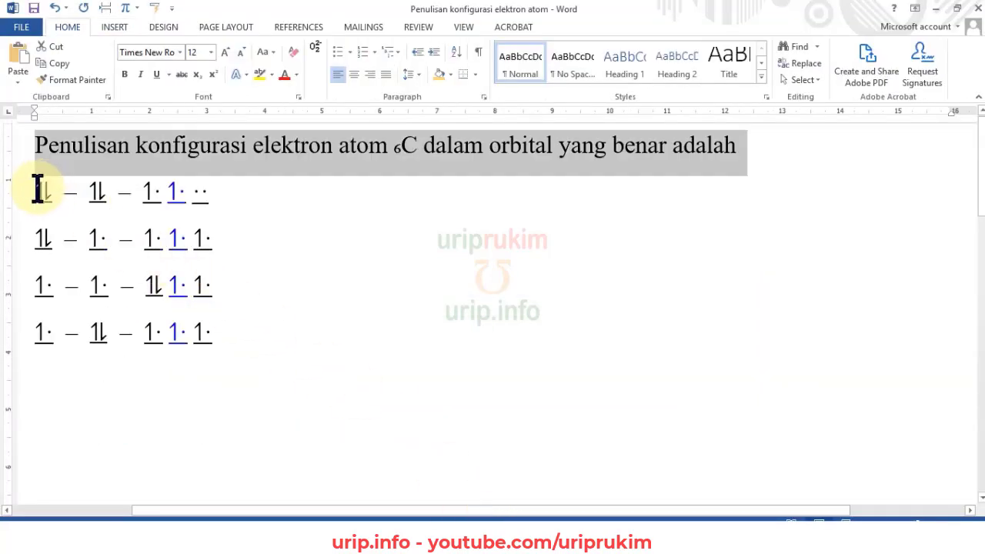
Step: Copy the first orbital-diagram line from Word and paste it into Option 1
left_click_drag(34, 190, 202, 193)
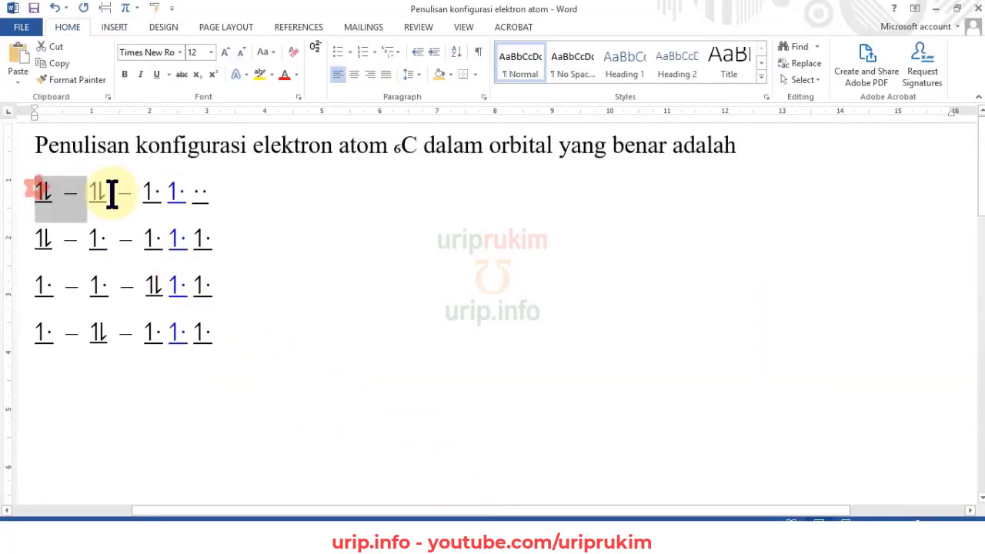
right_click(202, 193)
left_click(231, 219)
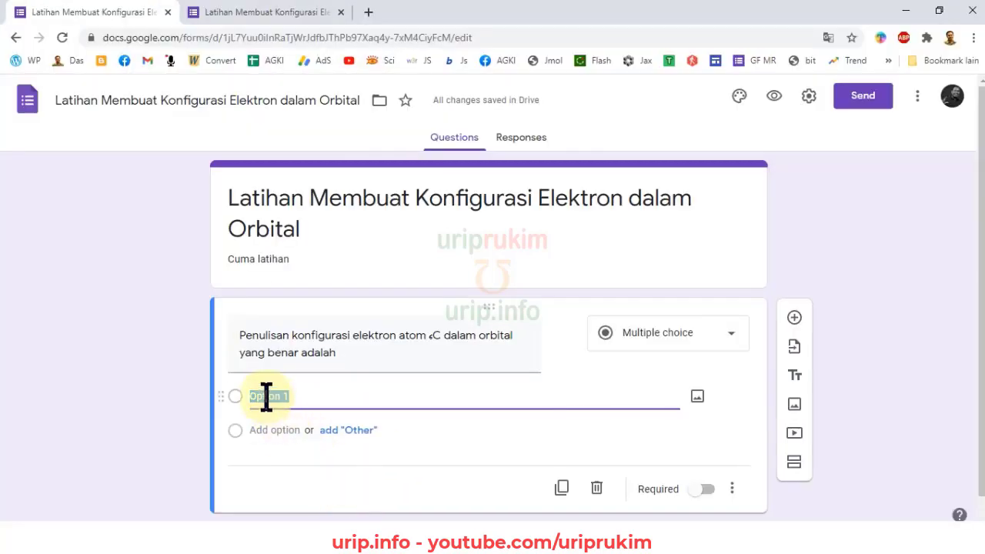
right_click(267, 397)
mouse_move(263, 396)
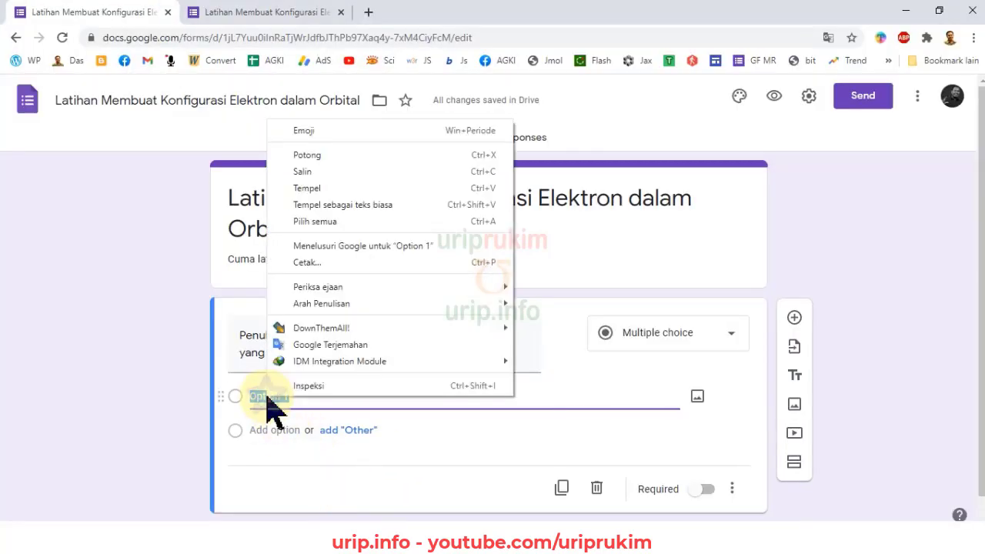
left_click(307, 188)
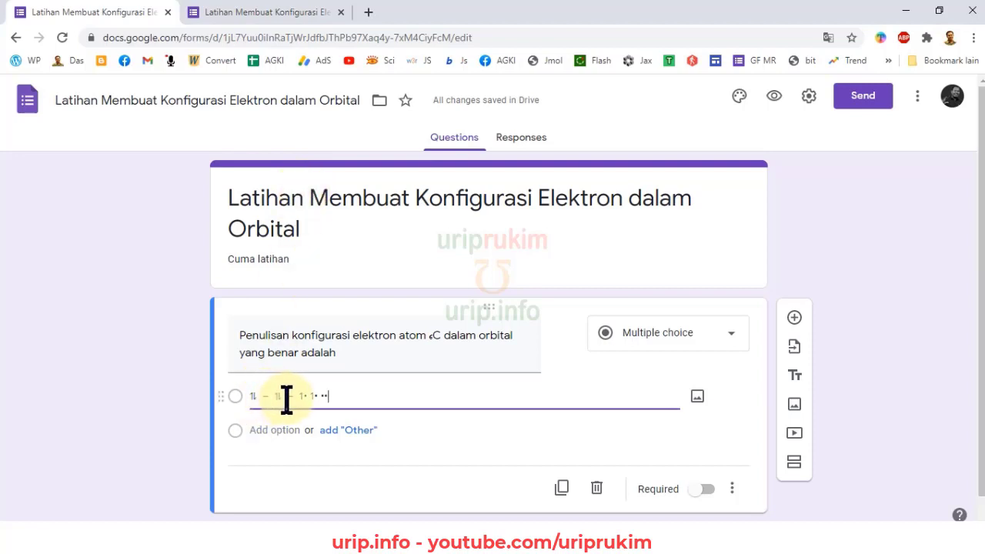
left_click(332, 397)
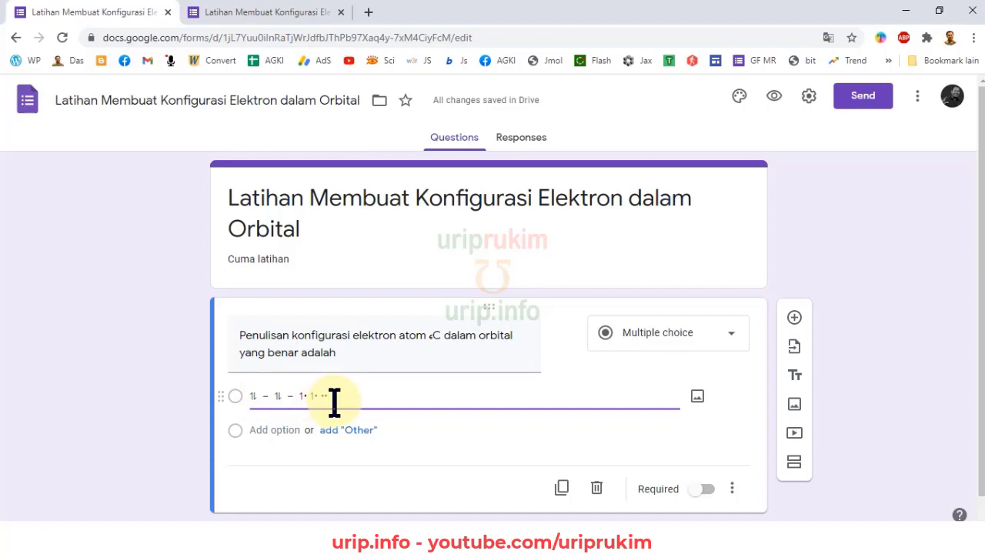
Step: Add Option 2 and paste the second orbital-diagram line from Word into it
left_click(278, 431)
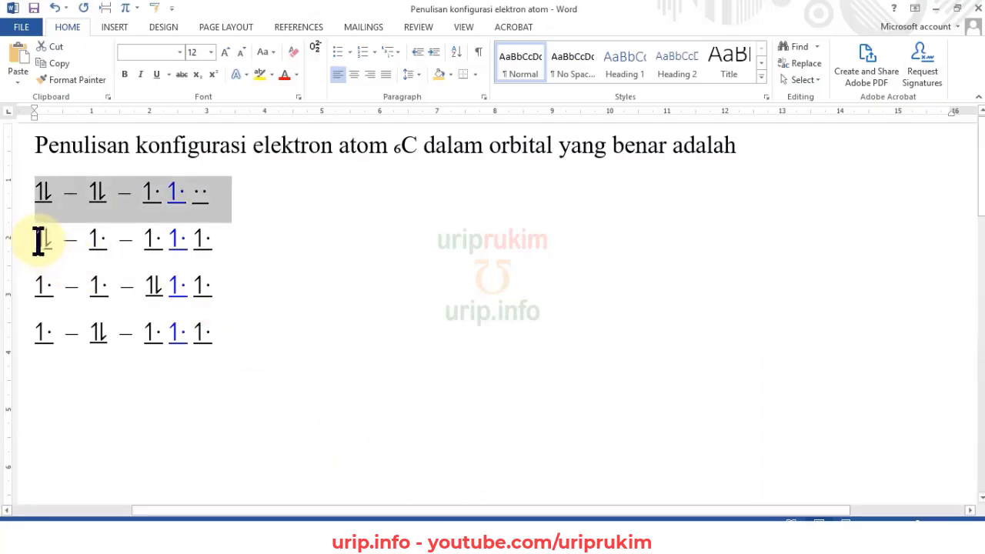
left_click_drag(38, 238, 202, 239)
right_click(202, 238)
left_click(227, 262)
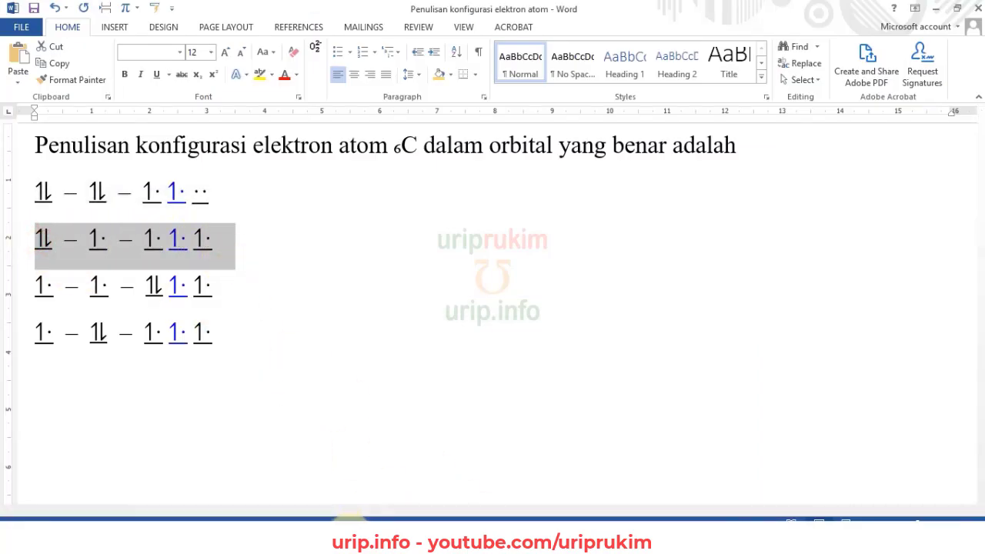
key("alt+Tab")
right_click(259, 430)
left_click(308, 223)
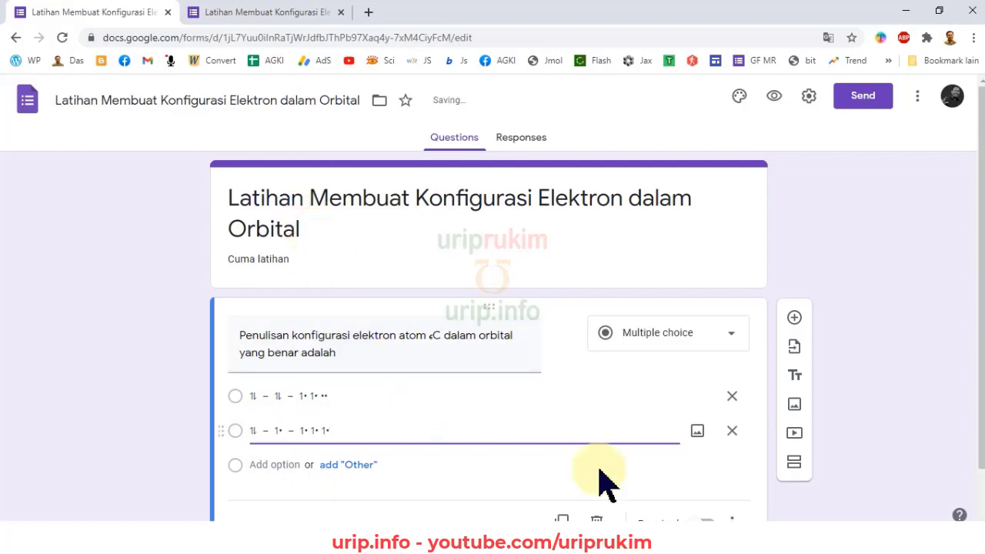
left_click(287, 464)
Step: Copy the third orbital-diagram line from Word and paste it into Option 3
key("alt+Tab")
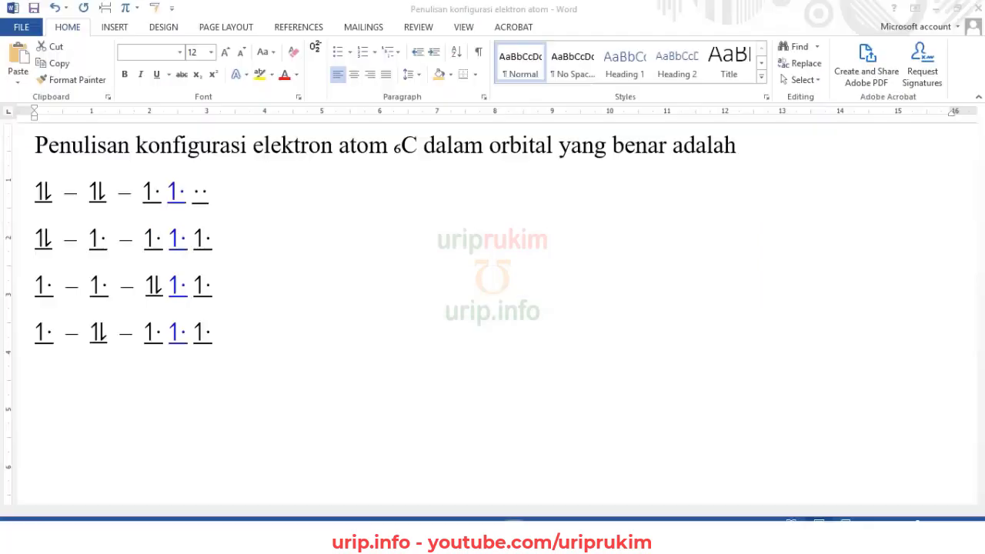
left_click_drag(204, 285, 37, 289)
right_click(96, 296)
left_click(119, 326)
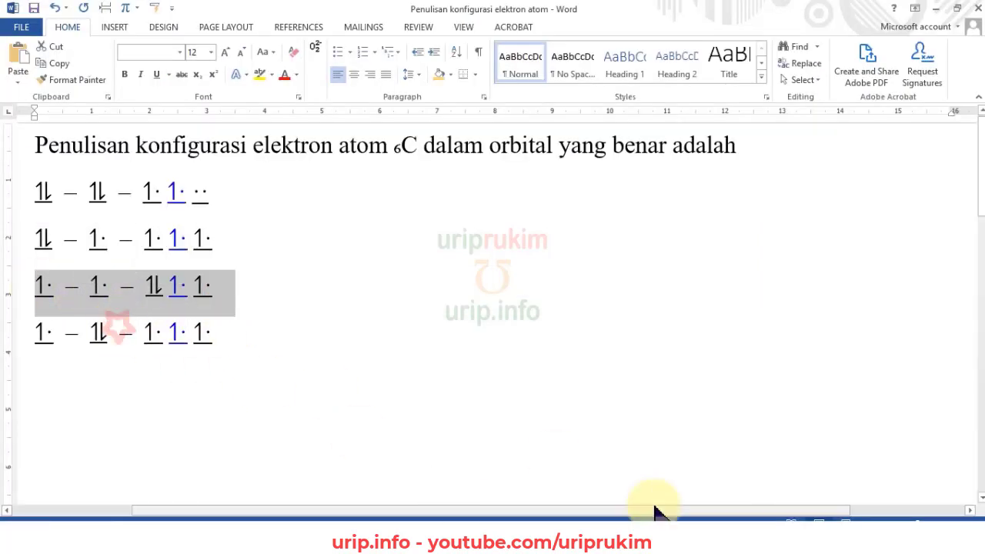
left_click(439, 520)
right_click(270, 461)
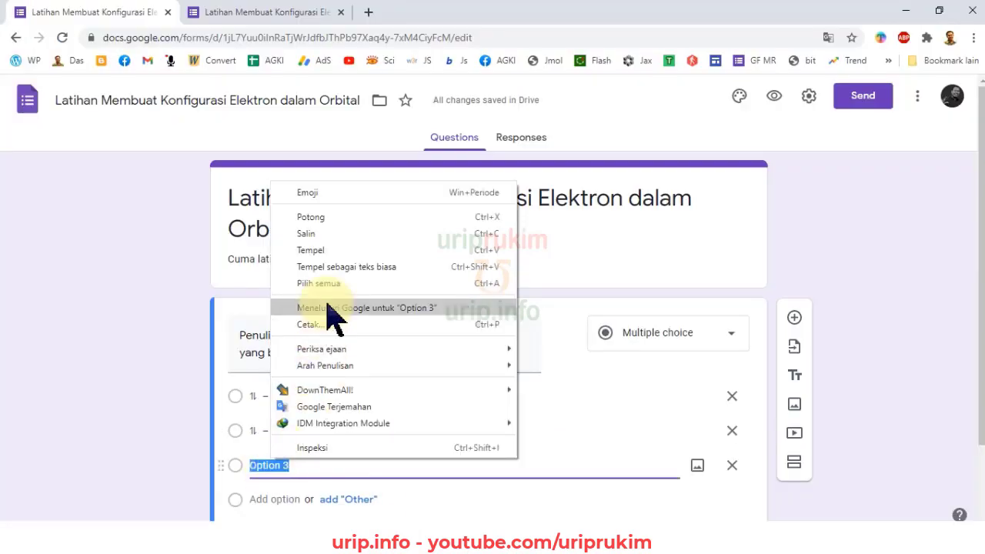
left_click(311, 250)
scroll(347, 384, "down", 1)
Step: Add Option 4 and paste the fourth orbital-diagram line from Word into it
left_click(281, 399)
left_click(550, 515)
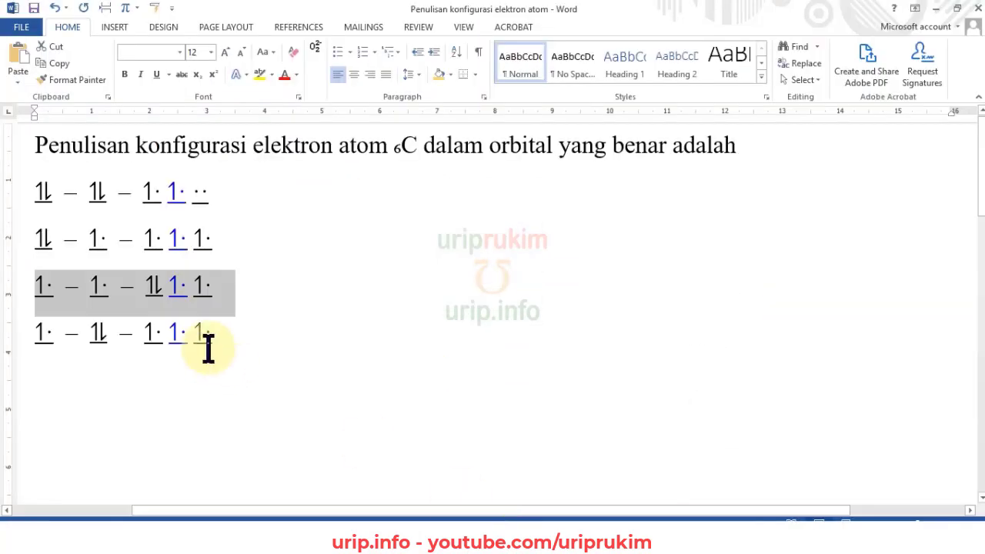
left_click_drag(207, 348, 44, 327)
right_click(59, 334)
left_click(89, 137)
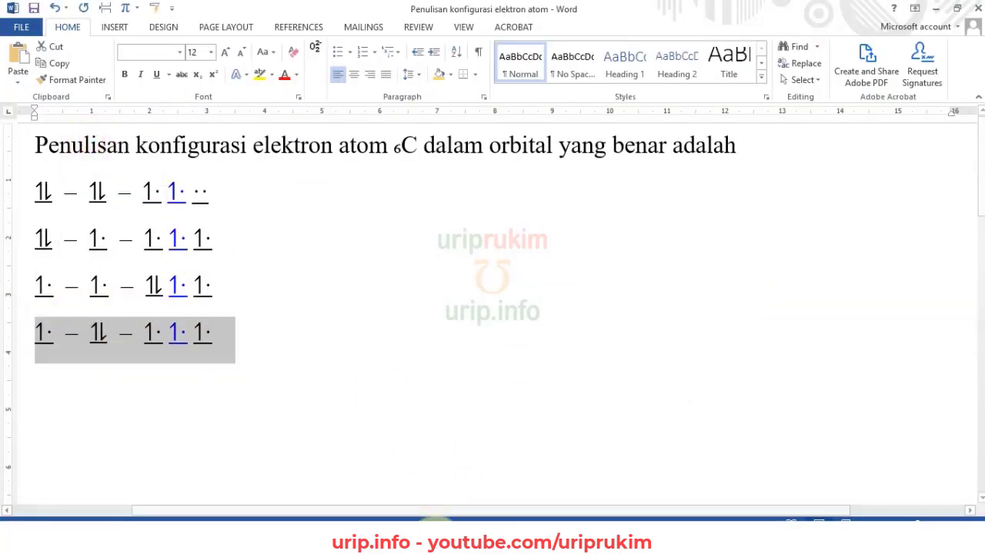
left_click(438, 519)
left_click(257, 403)
right_click(258, 403)
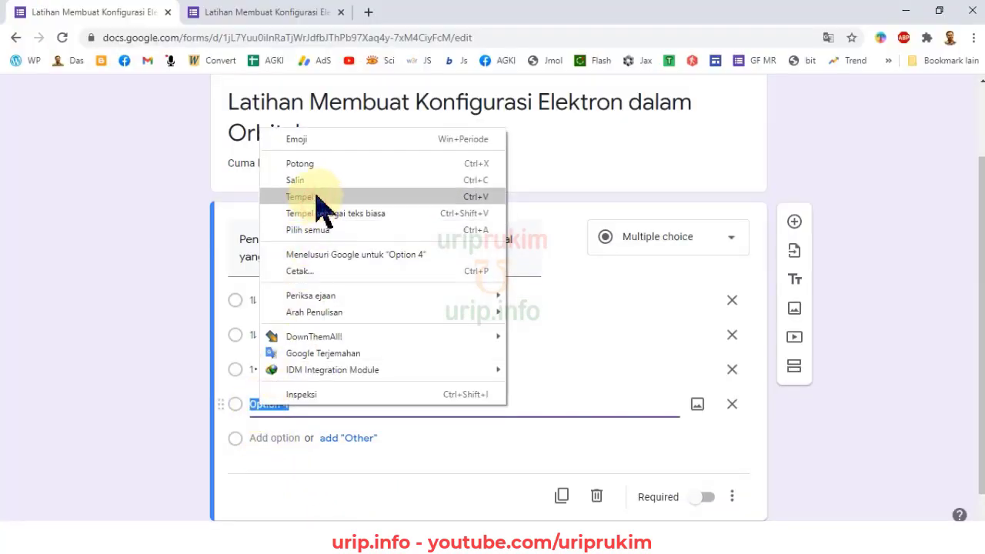
left_click(300, 197)
triple_click(442, 400)
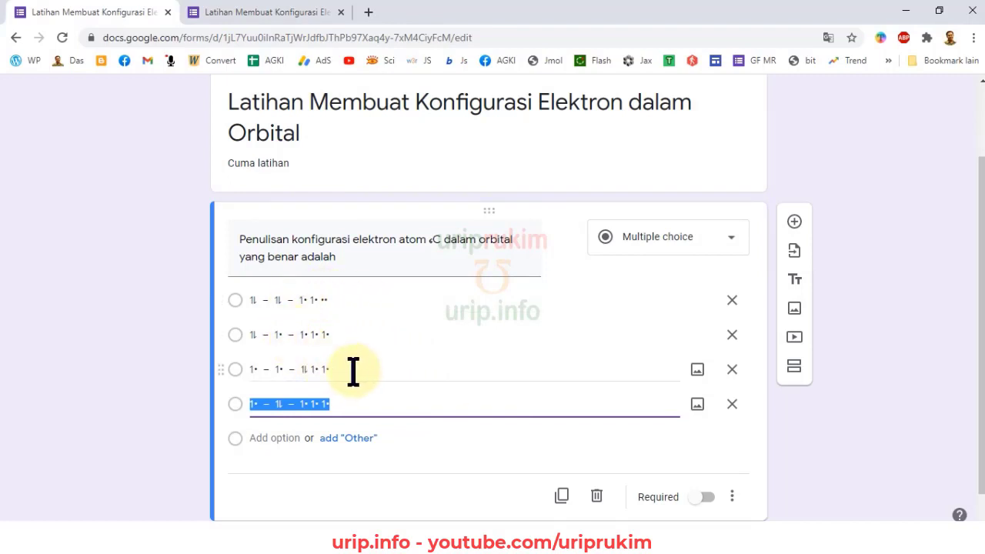
left_click(310, 300)
left_click(310, 300)
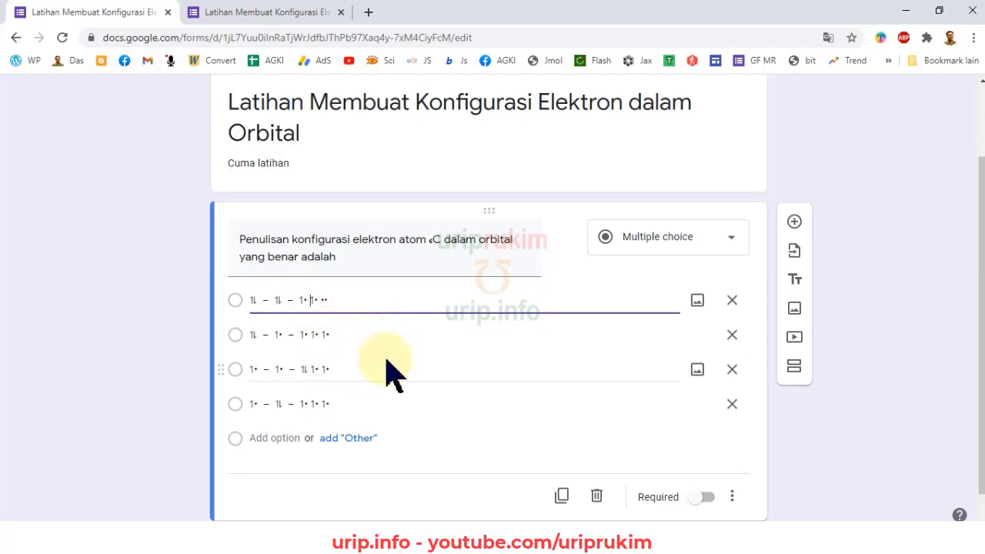
Step: Open the form's respondent preview and dismiss the Google Translate offer
left_click(265, 13)
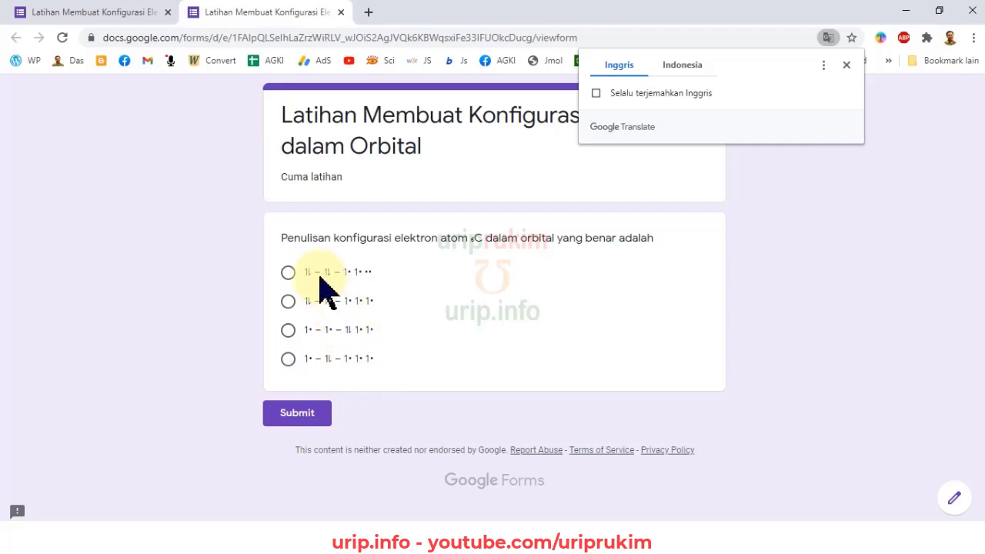
left_click(846, 66)
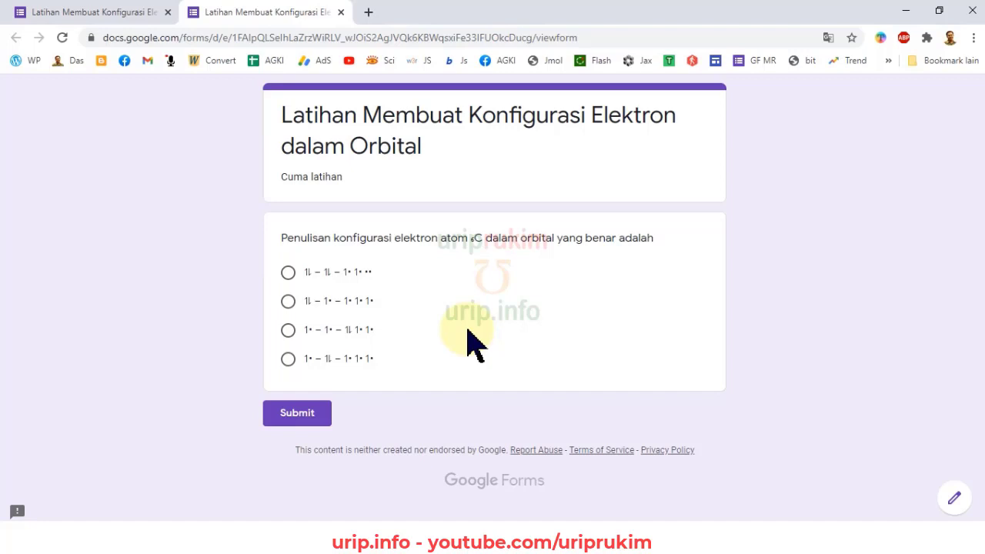
Step: Return to Word and scroll through the \s, \p, \d and \f orbital shortcut list
left_click(404, 485)
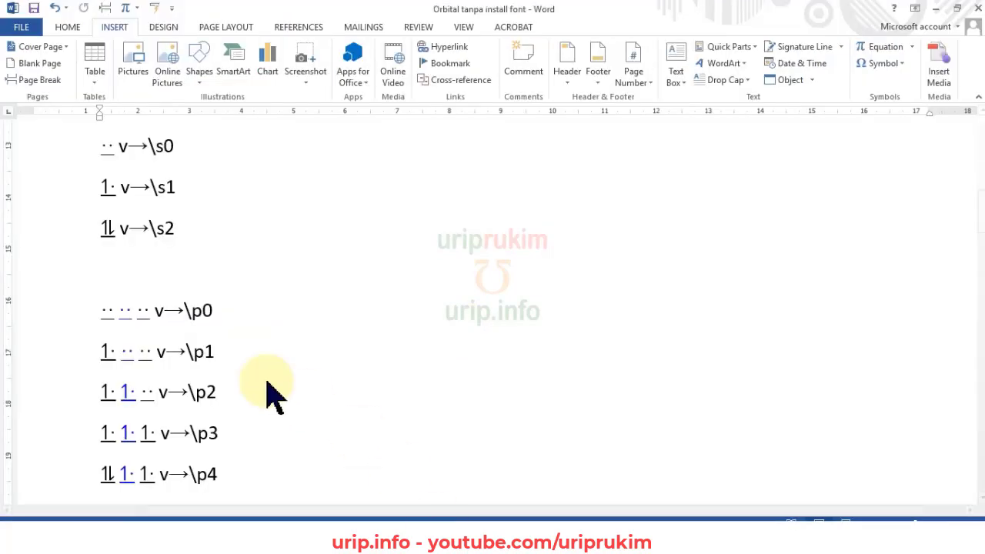
scroll(220, 359, "down", 1)
scroll(216, 360, "down", 4)
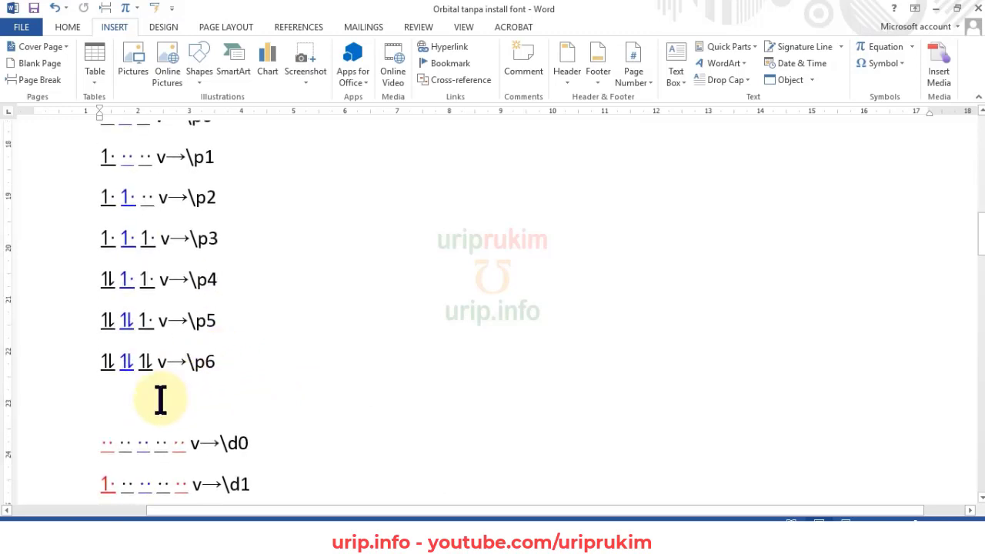
scroll(169, 377, "down", 5)
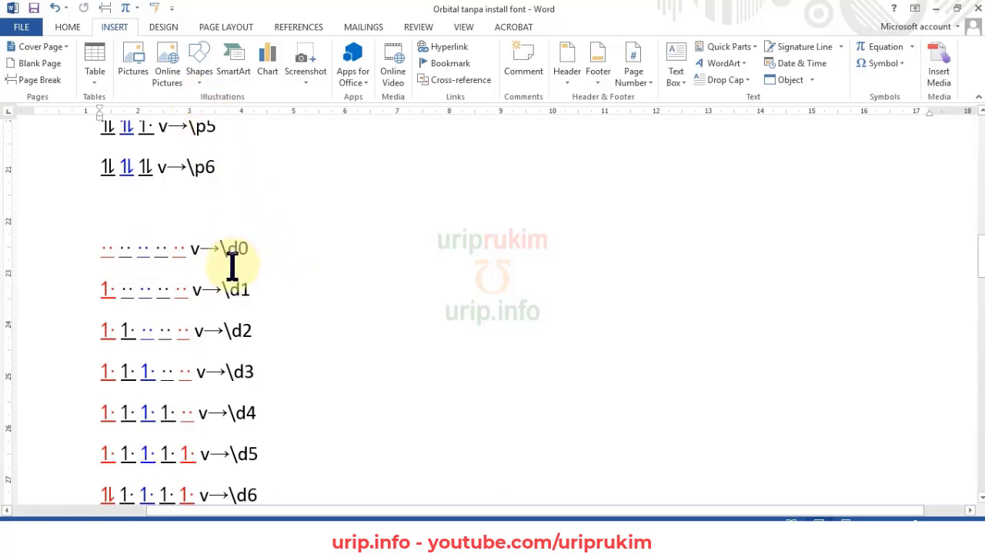
scroll(230, 270, "down", 3)
scroll(231, 273, "down", 1)
scroll(229, 285, "down", 3)
scroll(226, 308, "down", 2)
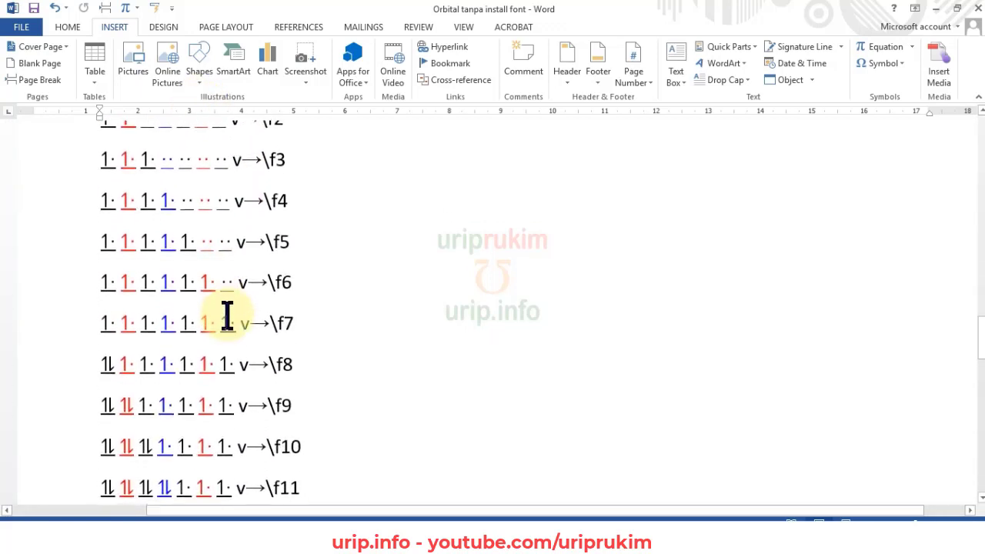
scroll(254, 362, "down", 2)
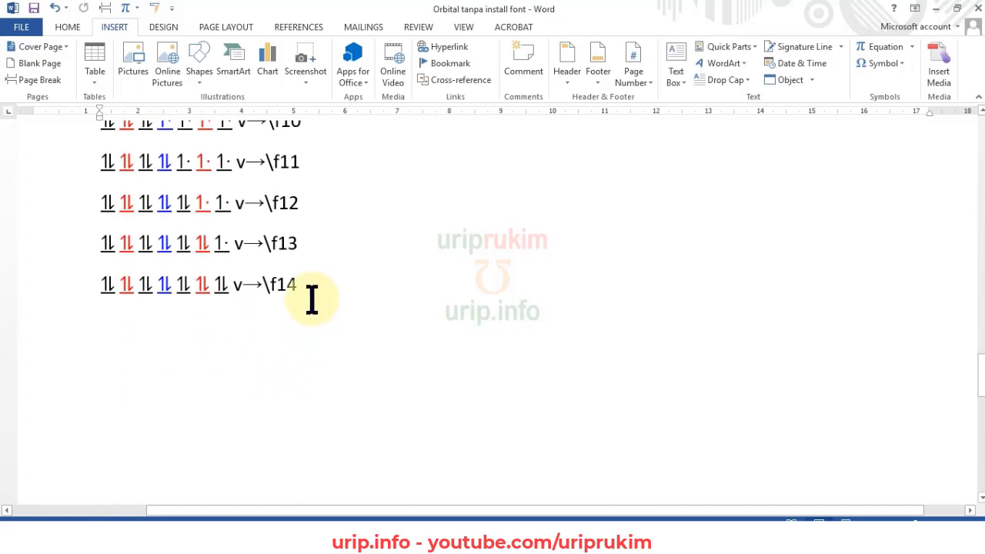
scroll(311, 300, "up", 2)
scroll(312, 300, "up", 2)
scroll(308, 300, "up", 1)
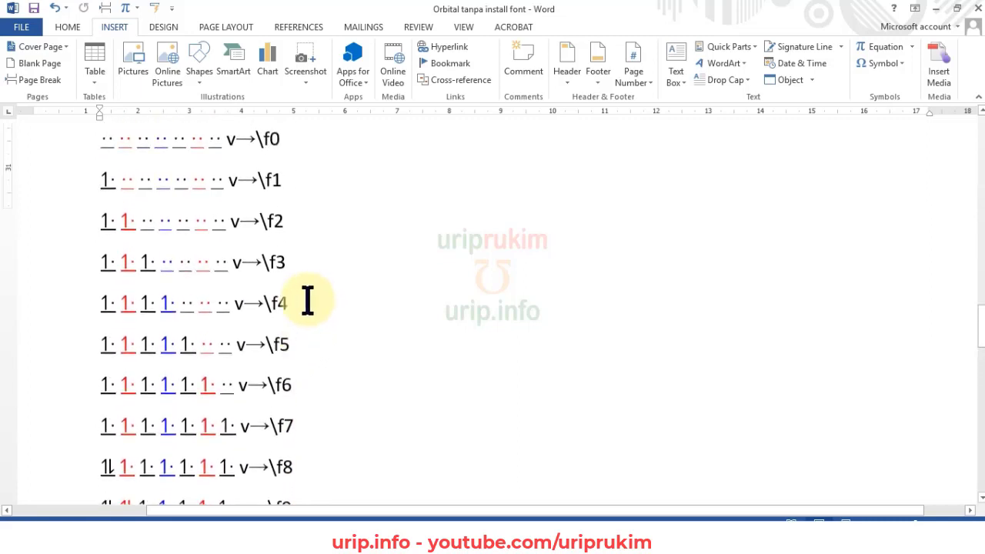
scroll(307, 300, "up", 3)
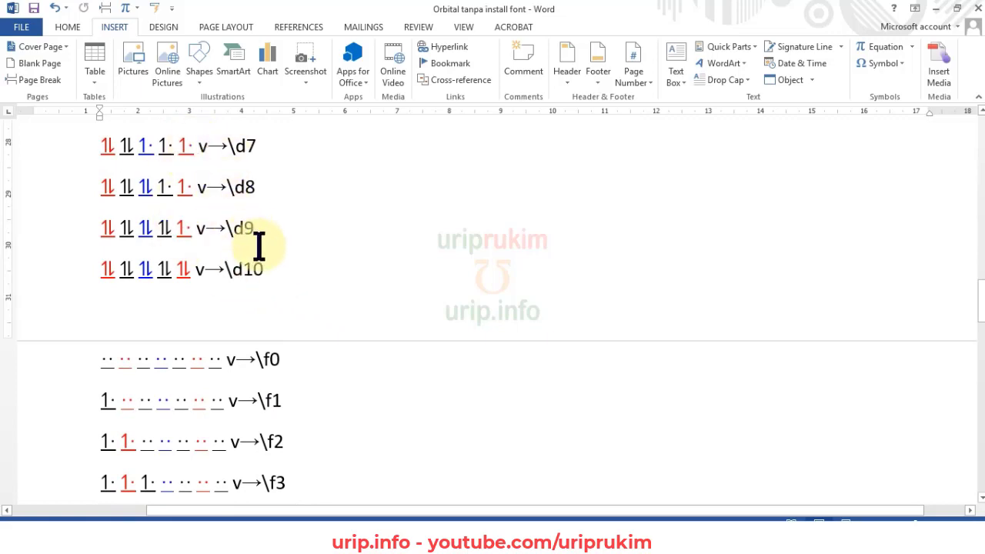